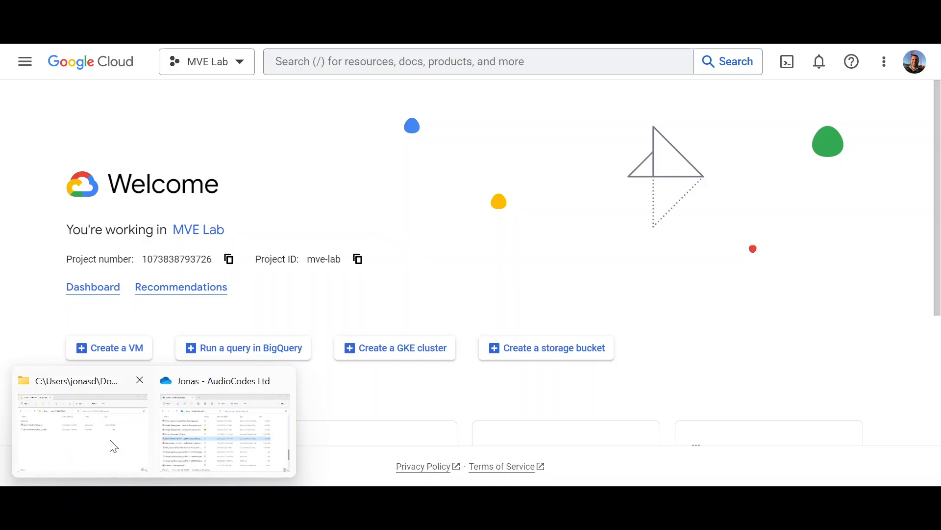
Step: Check the SBC image folder, then open Cloud Storage Buckets and dismiss the 'Deleted 1 bucket' notice
click(110, 444)
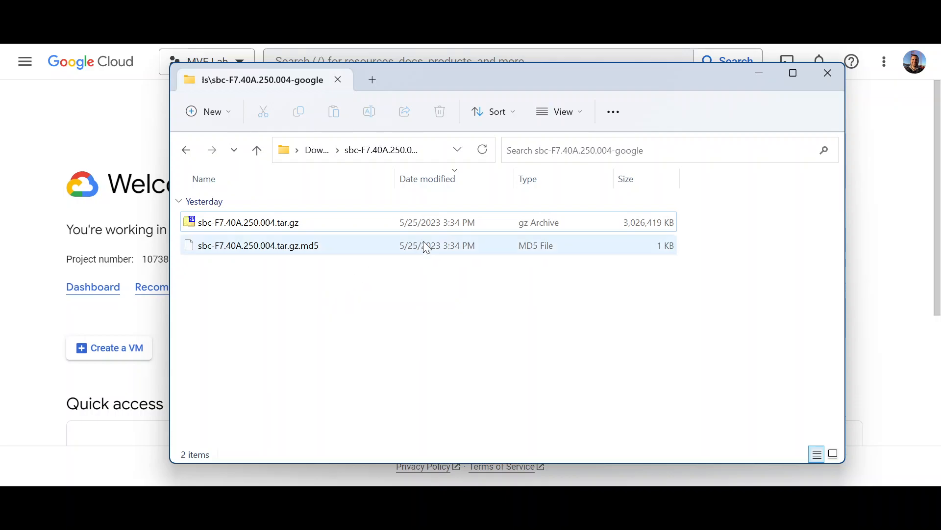
click(759, 75)
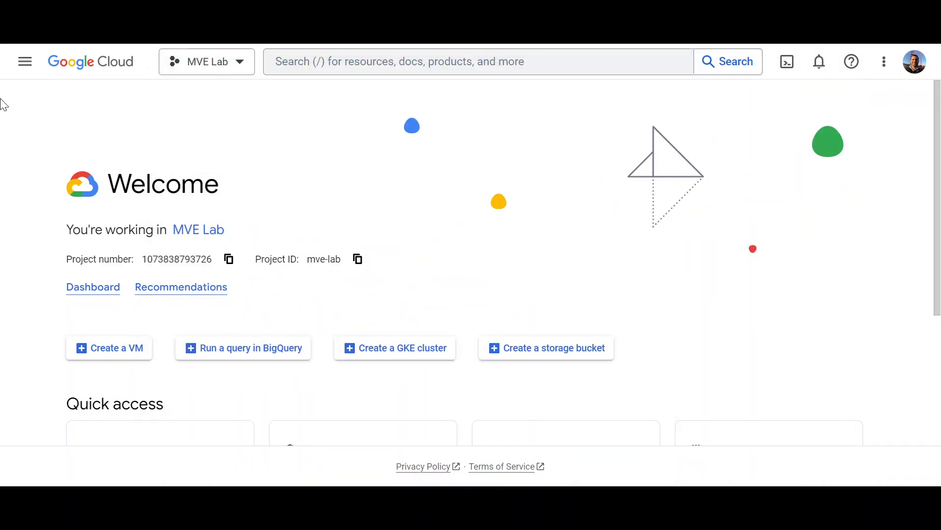
click(25, 63)
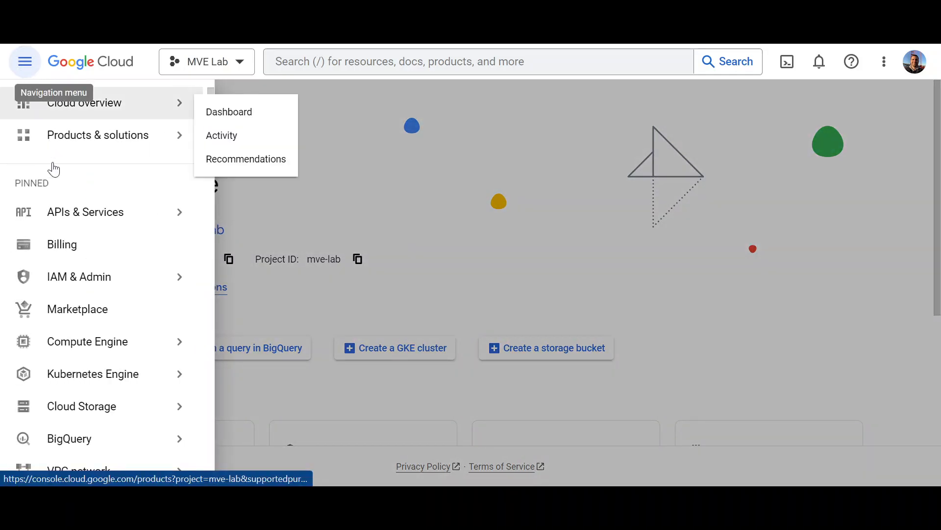
mouse_move(103, 357)
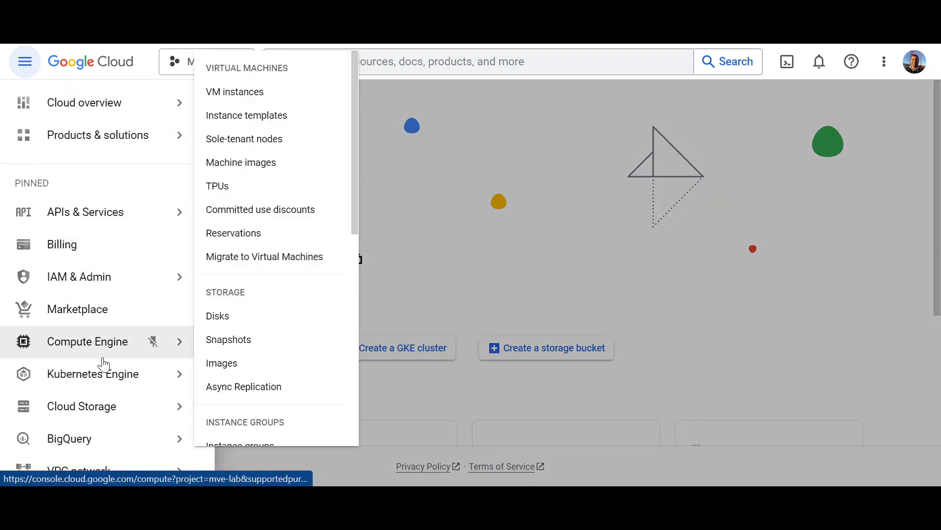
mouse_move(114, 409)
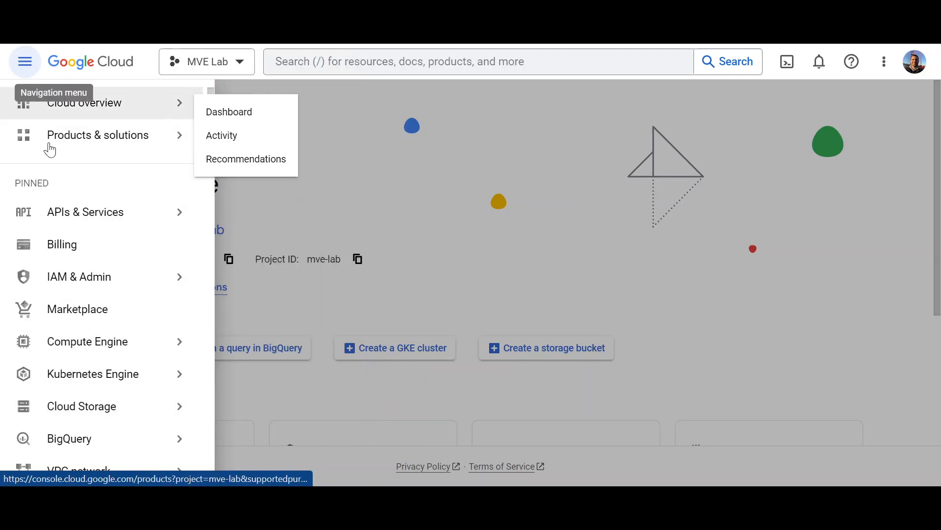
mouse_move(128, 425)
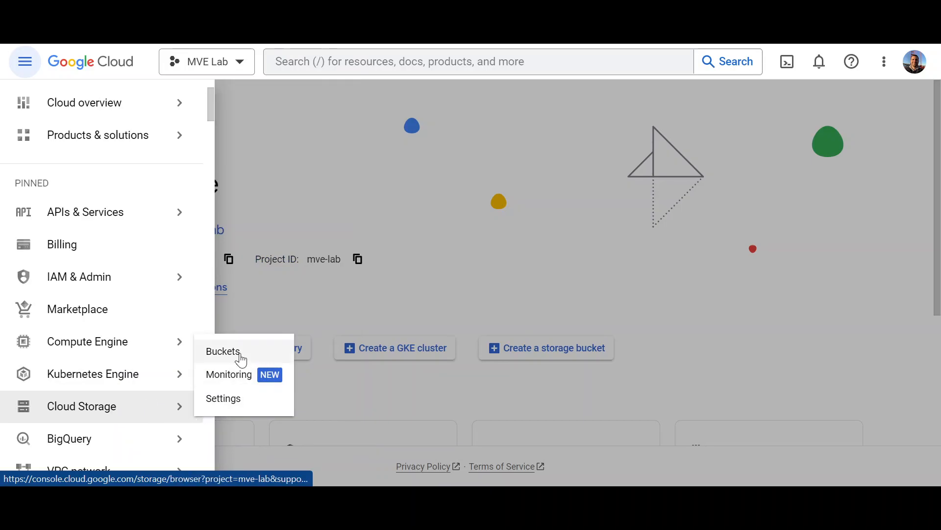
click(241, 358)
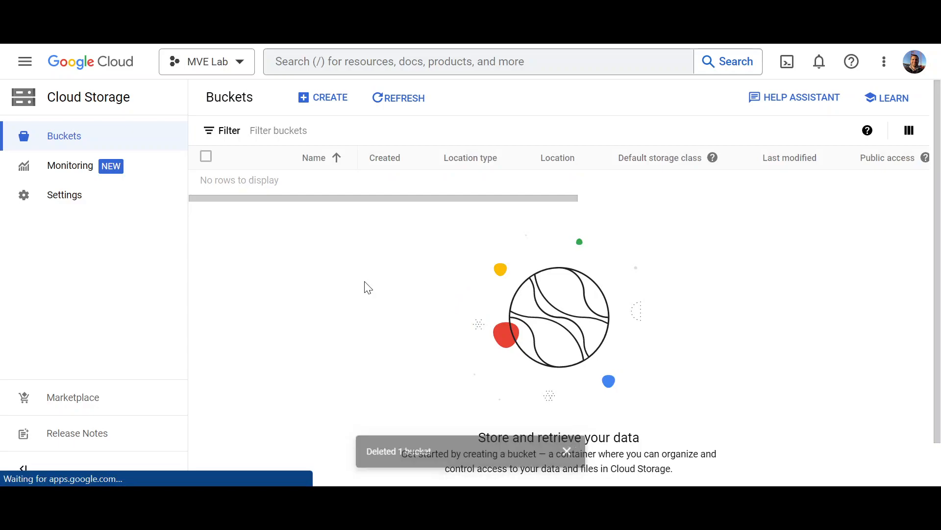
click(577, 450)
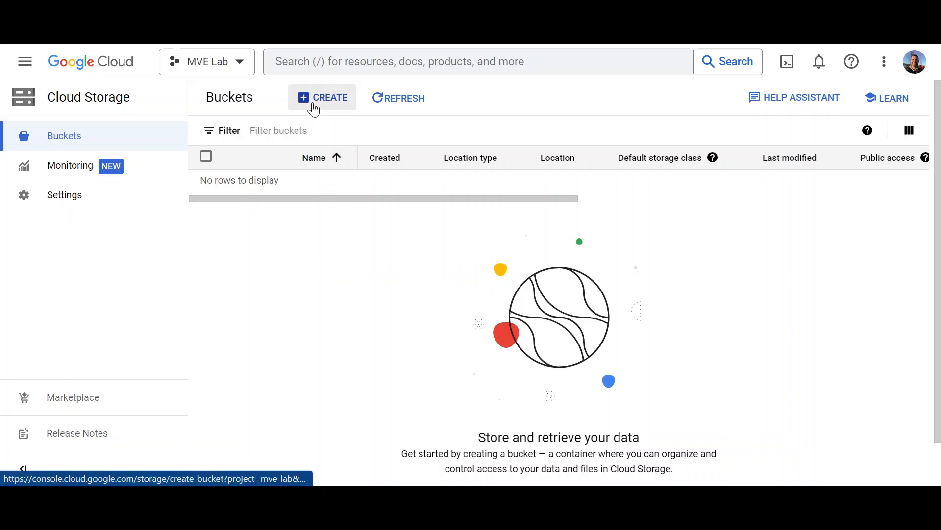
Step: Start a new bucket named mve-lab in the us multi-region location
click(314, 109)
click(335, 213)
text(mve-lab)
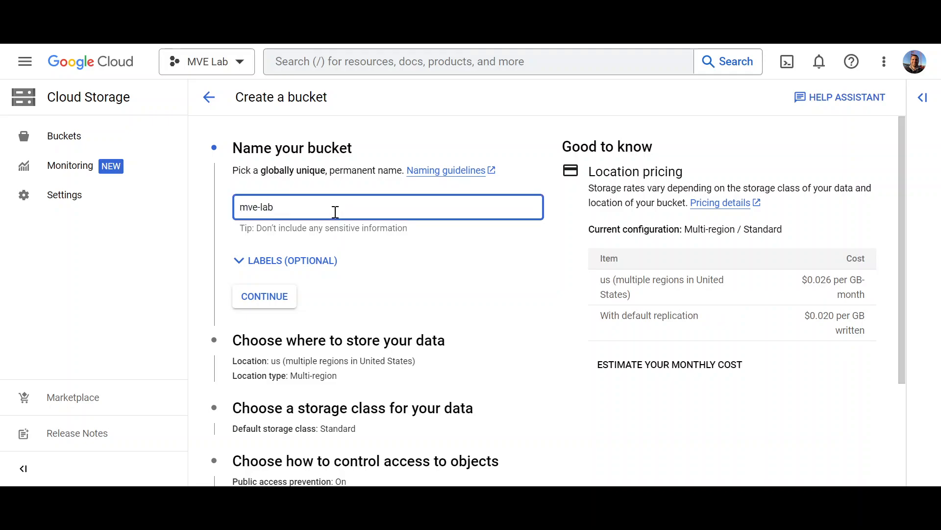
click(277, 303)
scroll(371, 292, down, 1)
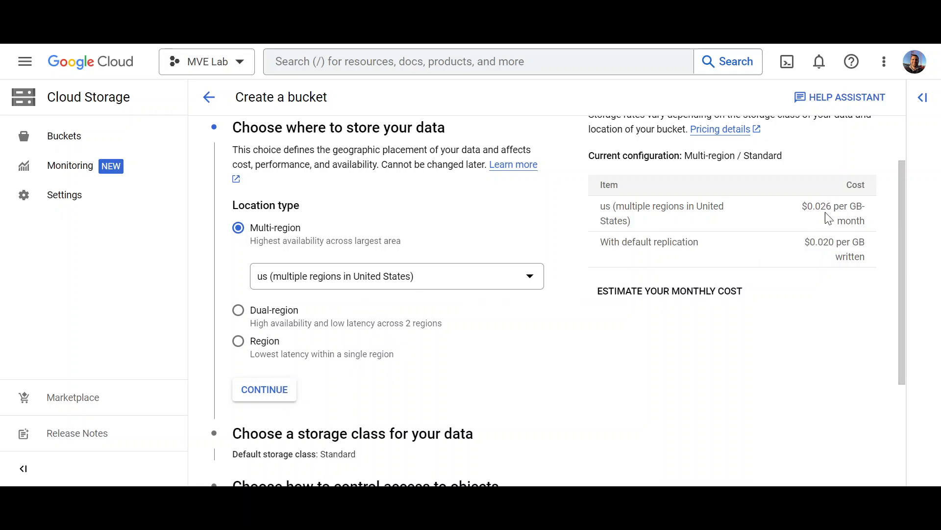
click(293, 391)
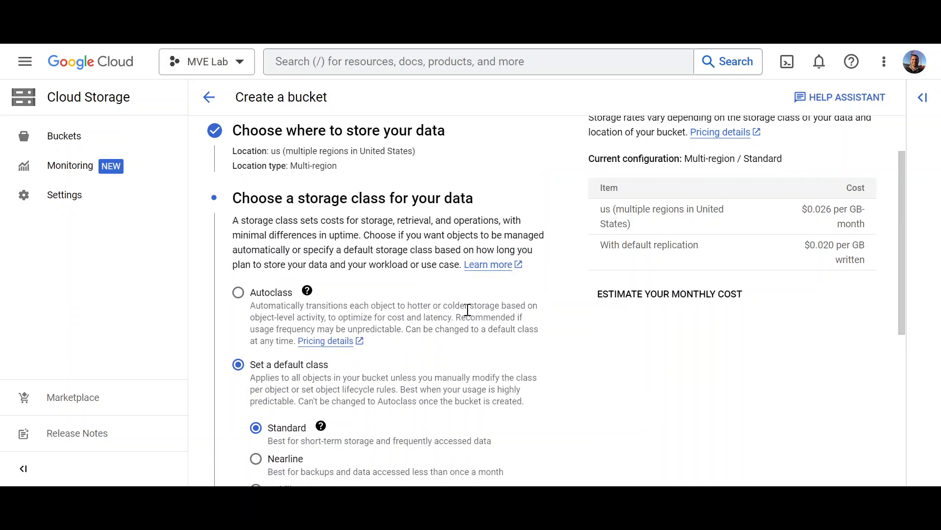
Step: Choose the Archive storage class and submit the bucket
scroll(468, 310, down, 1)
scroll(467, 311, down, 1)
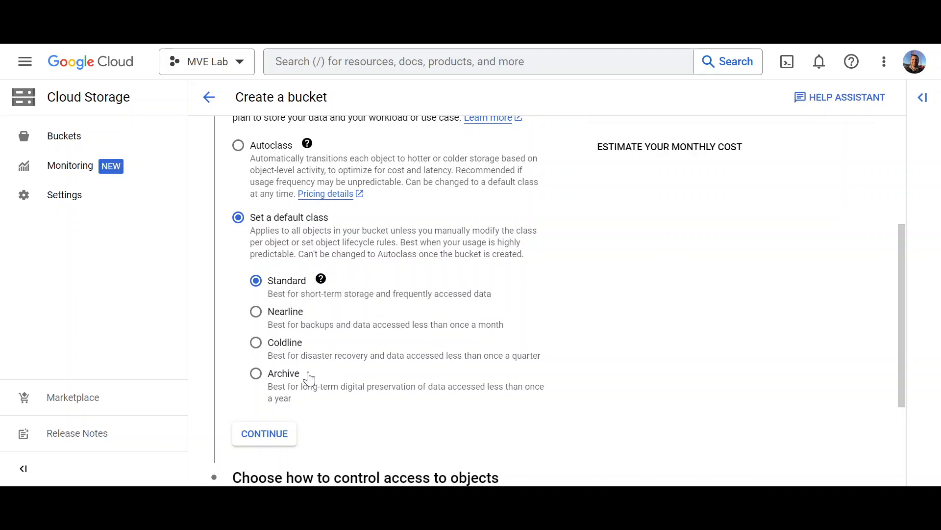
click(257, 374)
click(290, 433)
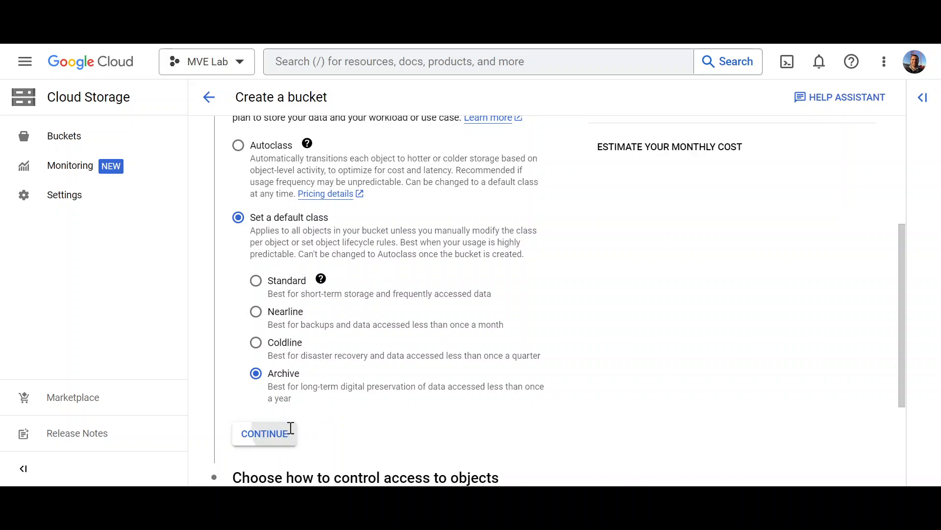
scroll(375, 390, down, 2)
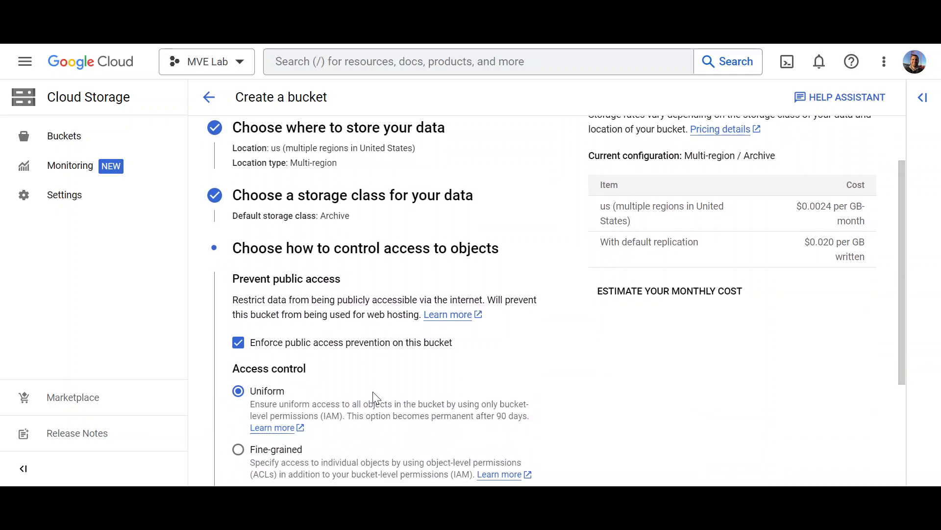
scroll(374, 399, down, 3)
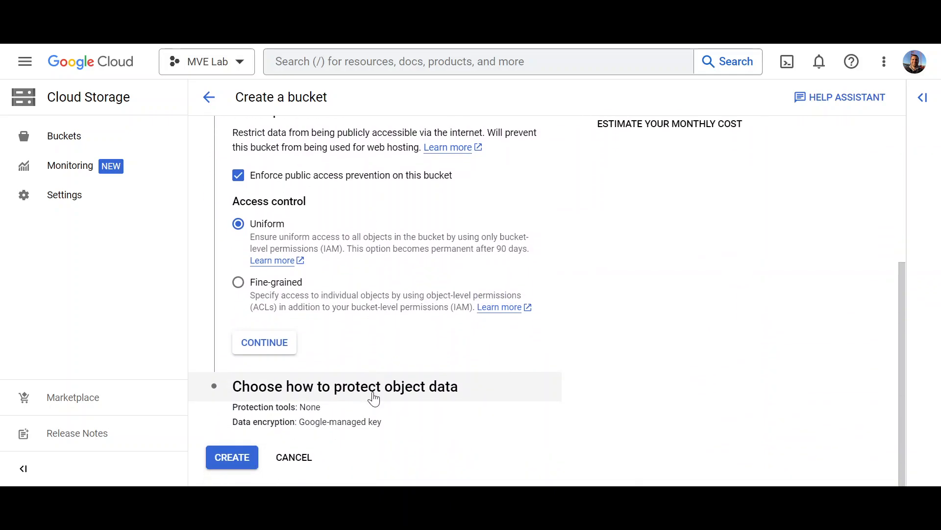
click(247, 460)
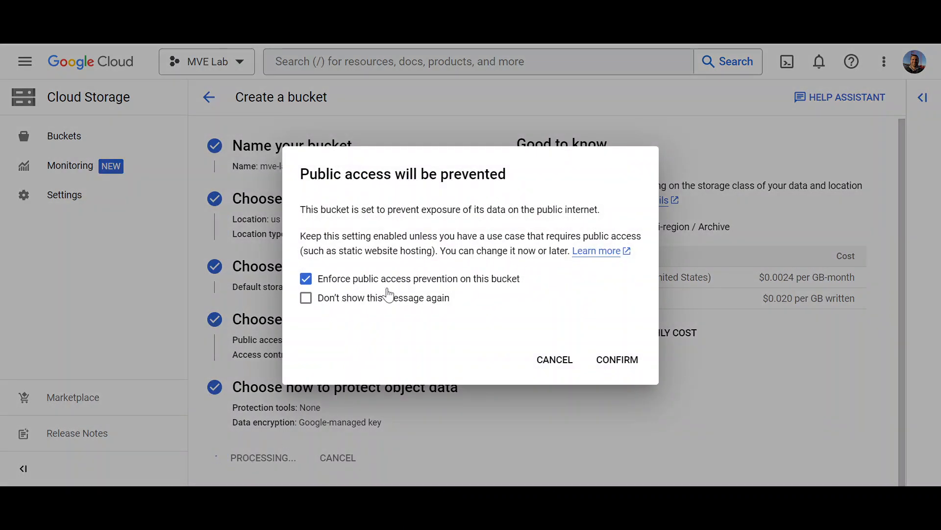
Step: Confirm public access prevention to create mve-lab, then upload sbc-F7.40A.250.004.tar.gz into it
click(603, 362)
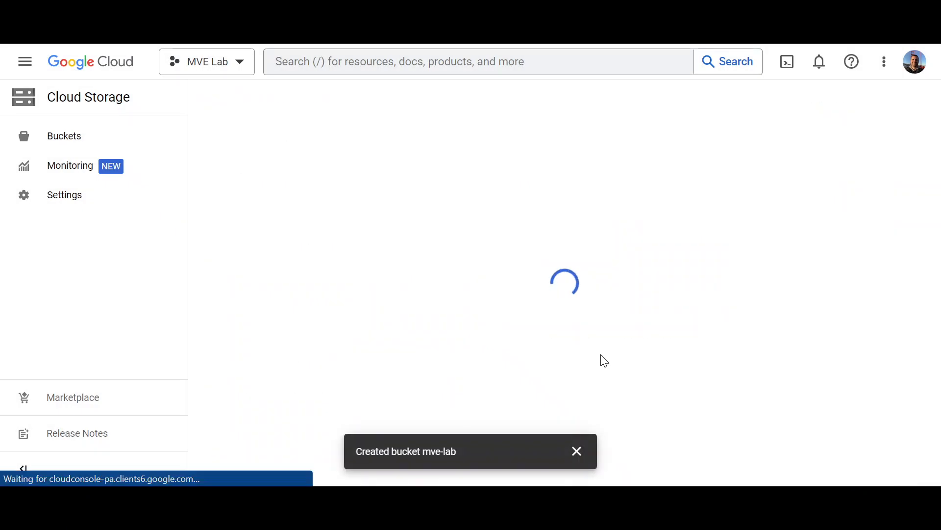
click(578, 450)
click(266, 297)
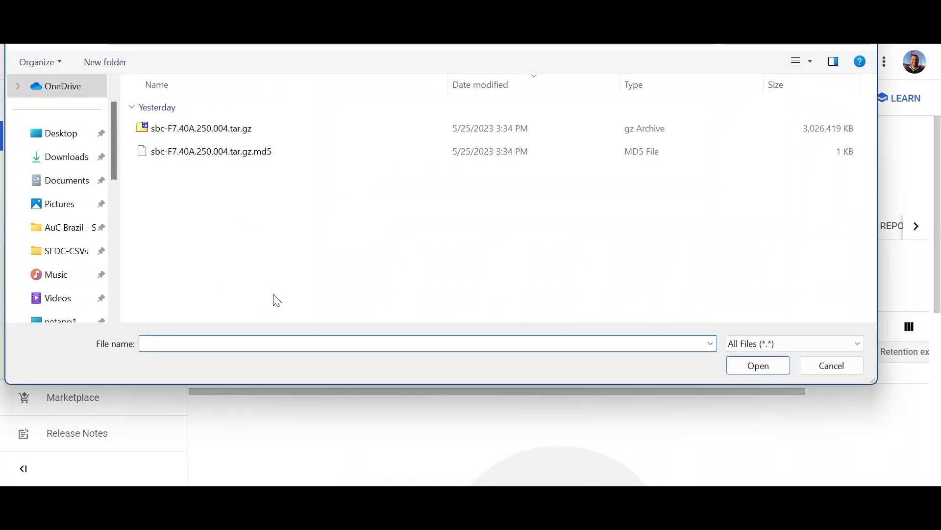
double_click(225, 129)
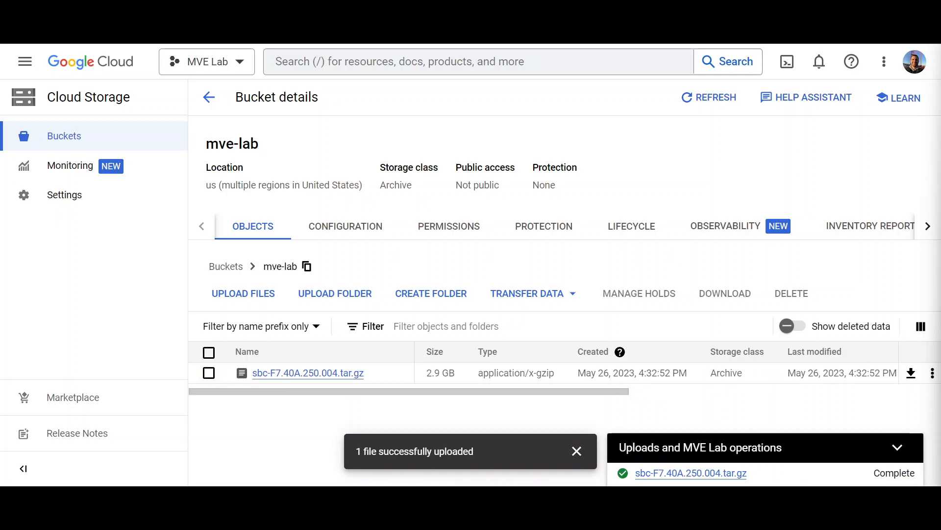
Step: Clear the upload notification and operations panel, then go to Compute Engine > Images
click(578, 450)
click(898, 447)
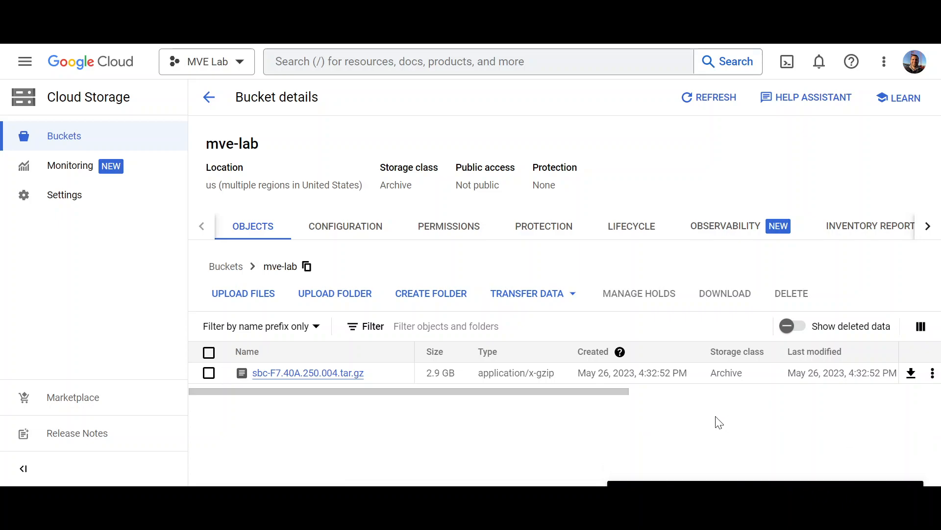
drag(447, 392, 426, 405)
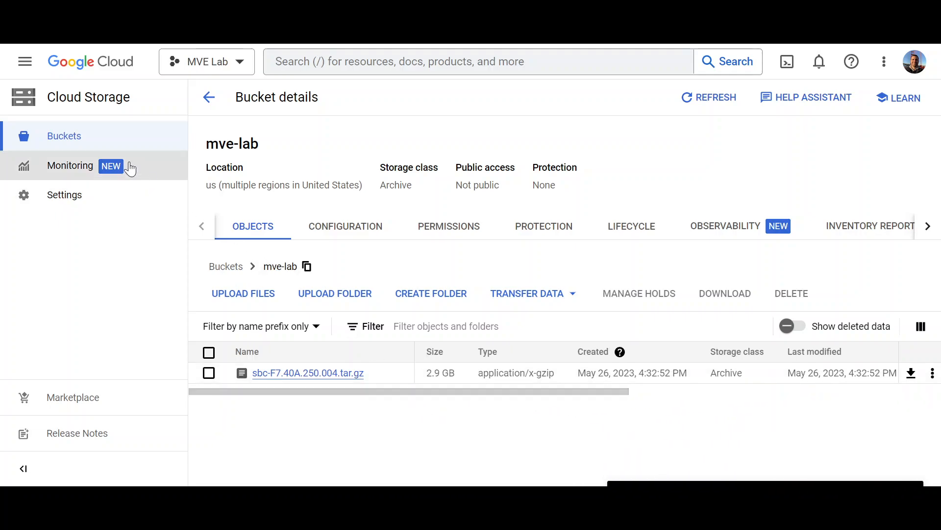
click(26, 72)
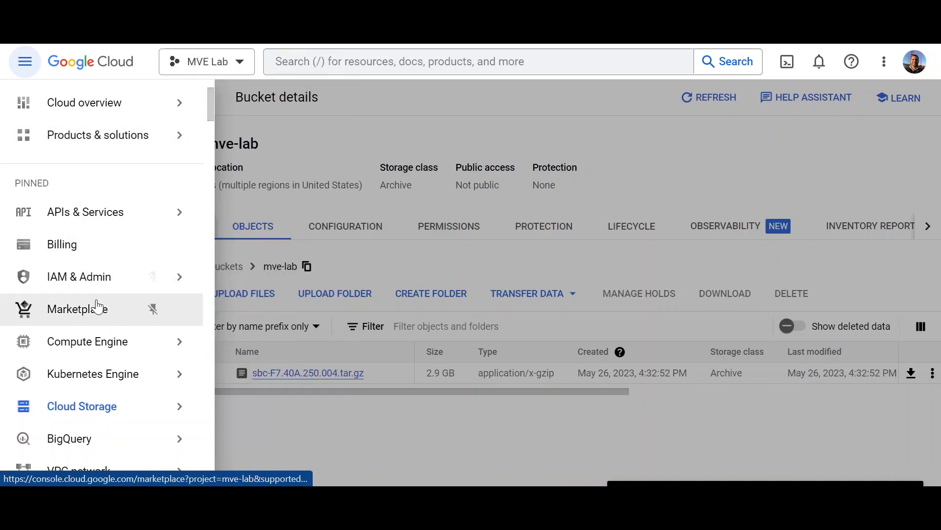
mouse_move(123, 351)
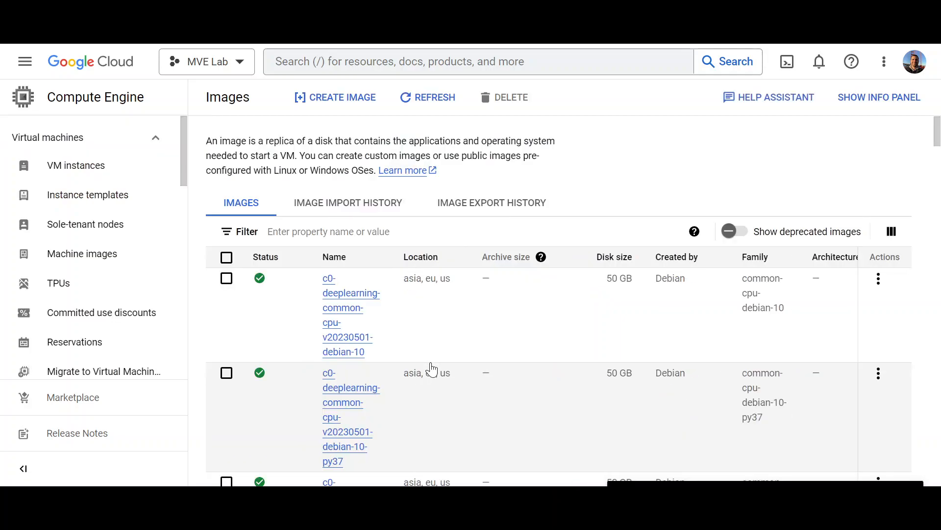
scroll(618, 332, down, 10)
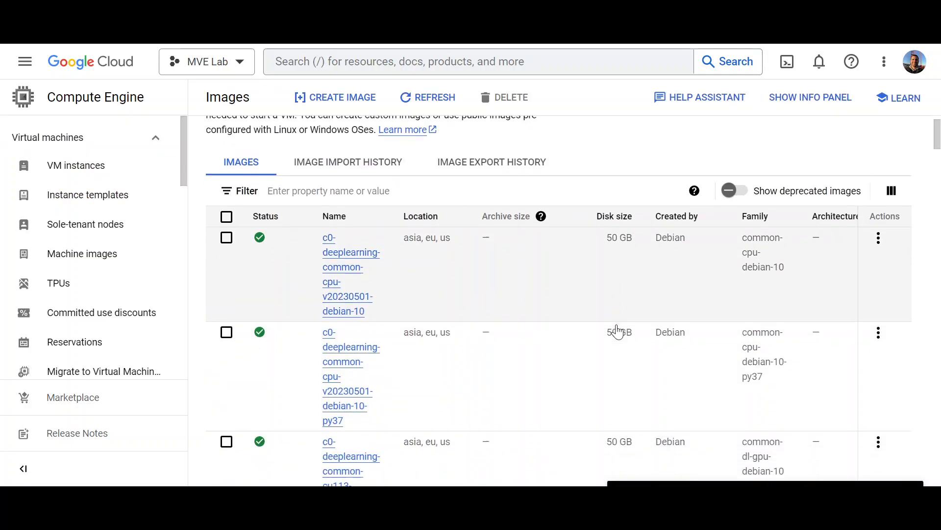
scroll(617, 332, down, 15)
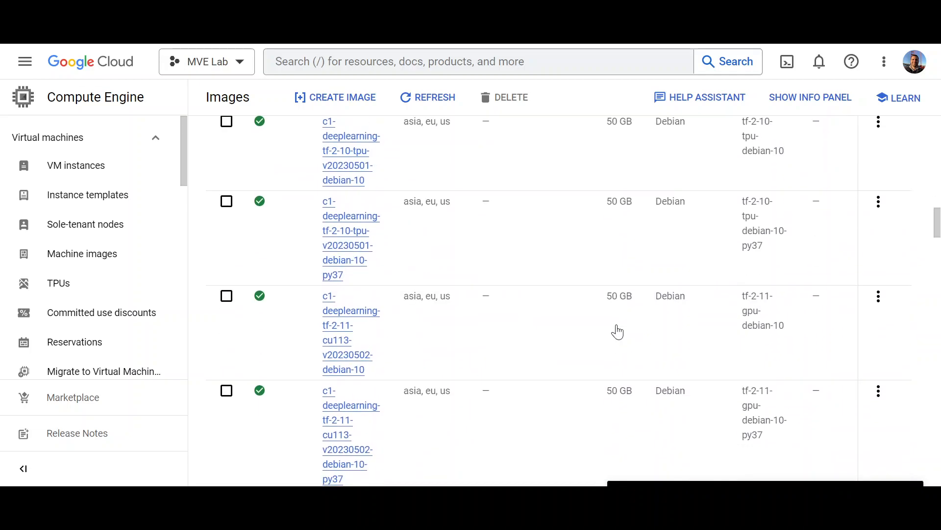
scroll(618, 332, up, 5)
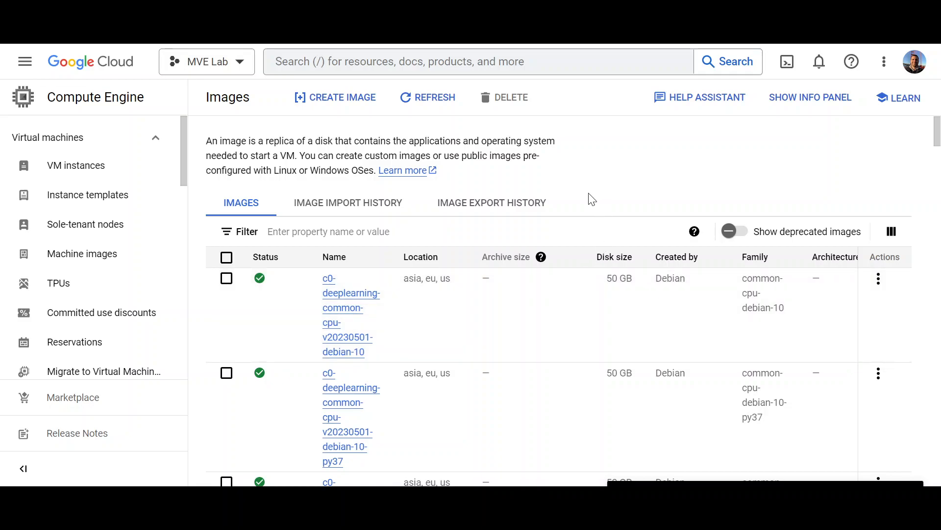
Step: Start a new custom image named mve-lab
click(321, 97)
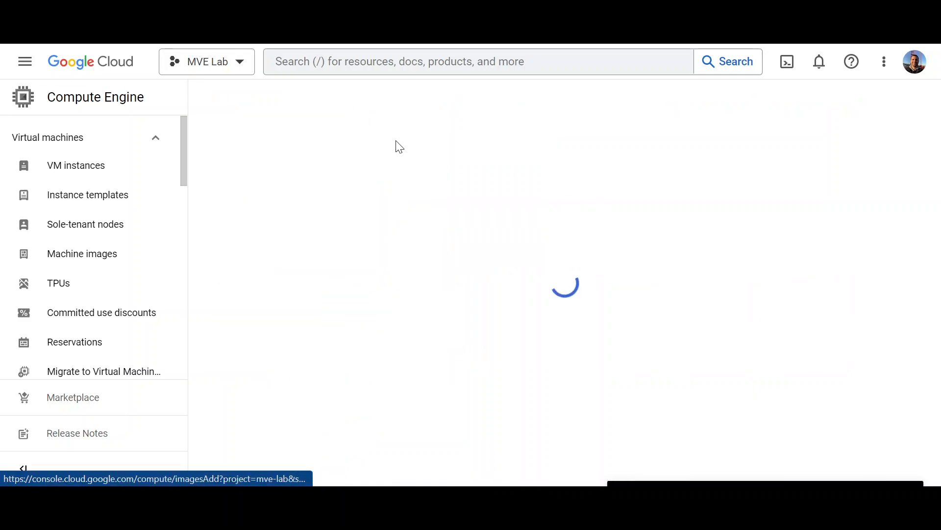
double_click(399, 147)
triple_click(399, 146)
text(mve-lab)
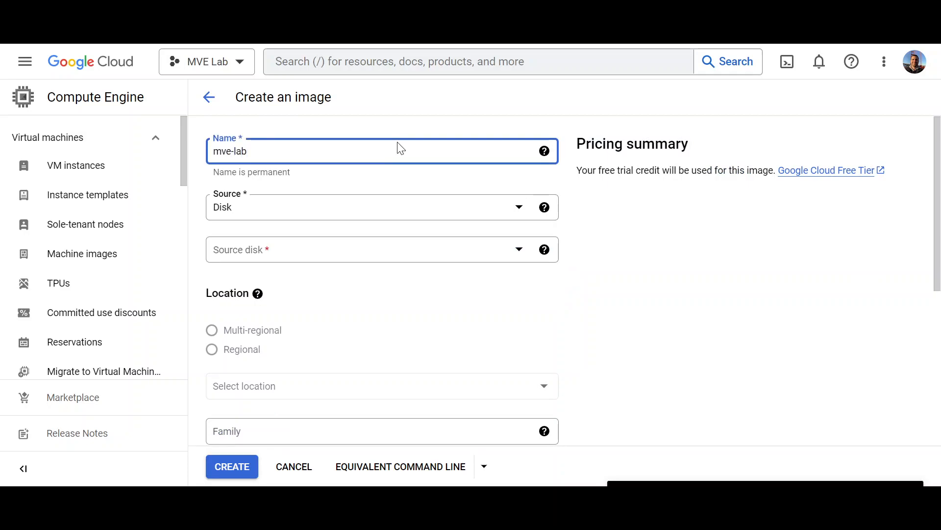
Step: Set the image source to Cloud Storage file mve-lab/sbc-F7.40A.250.004.tar.gz
click(400, 205)
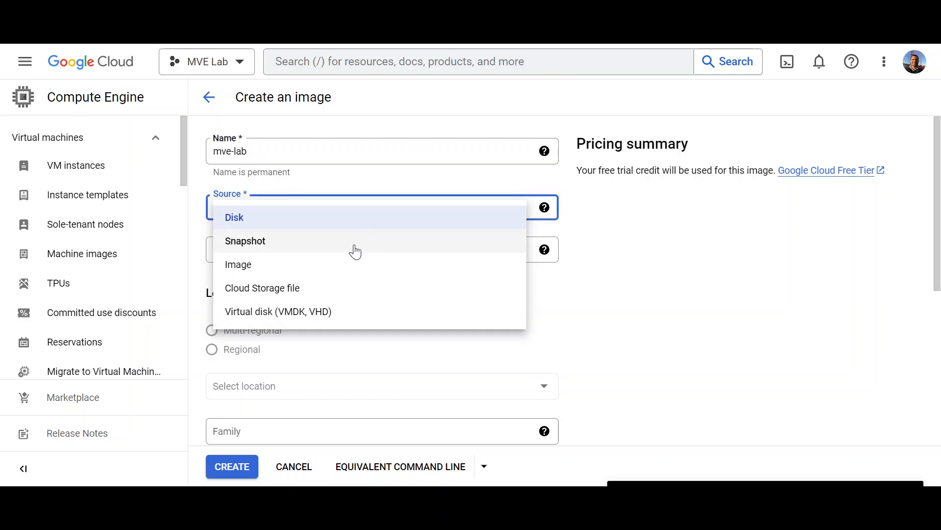
click(306, 289)
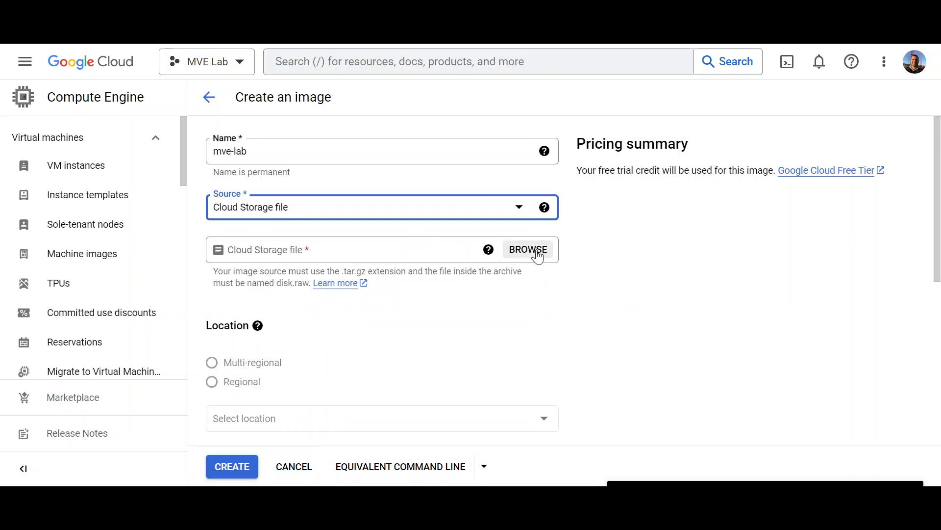
click(537, 253)
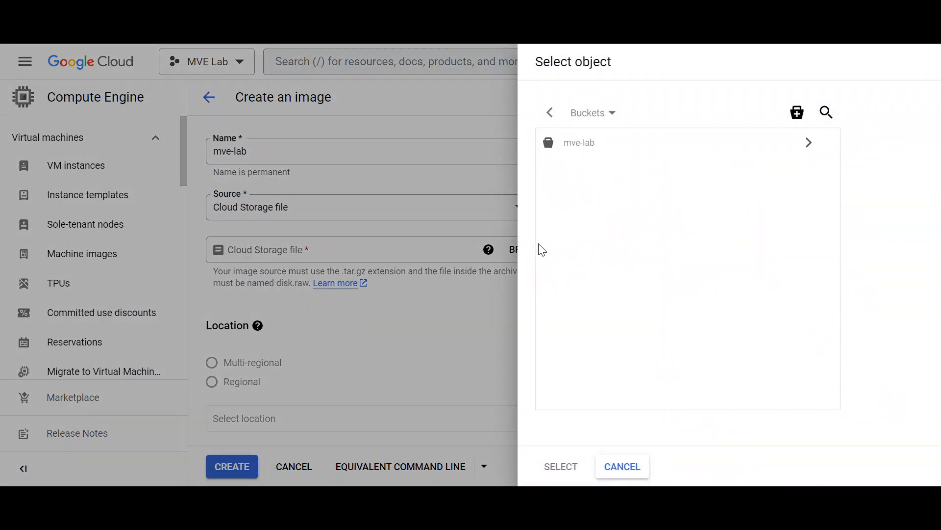
click(809, 142)
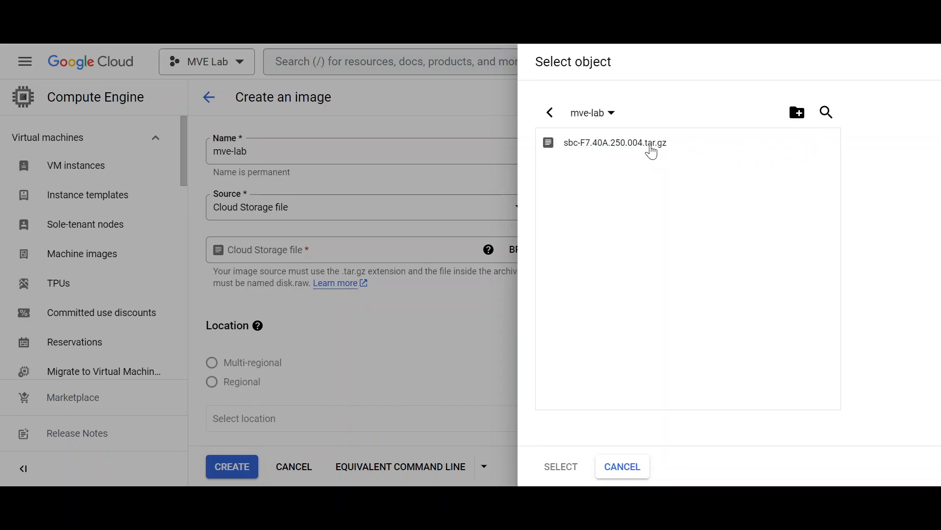
click(648, 149)
click(561, 467)
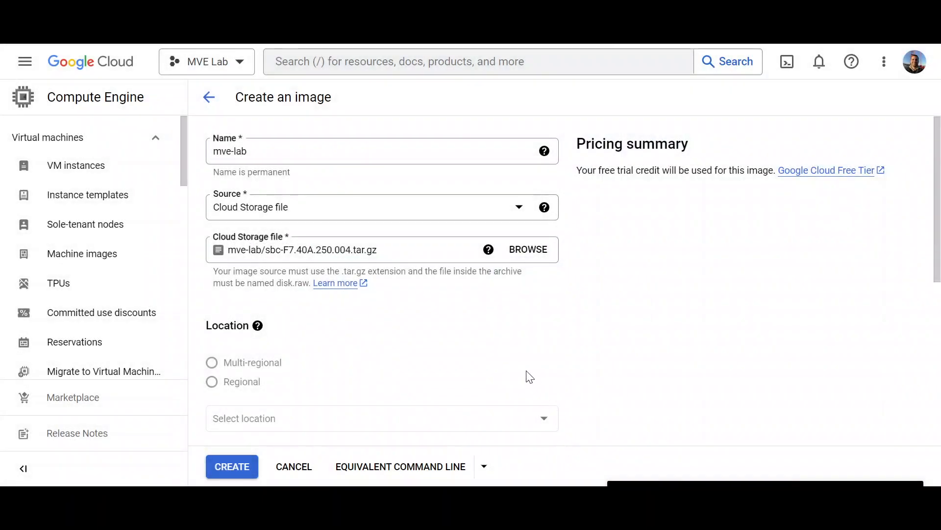
Step: Create the mve-lab image
scroll(478, 333, down, 2)
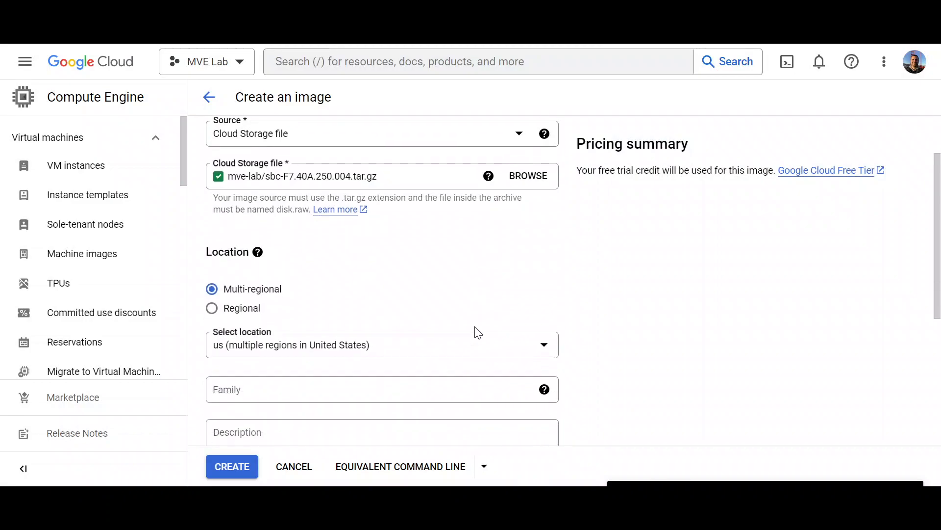
scroll(510, 301, down, 2)
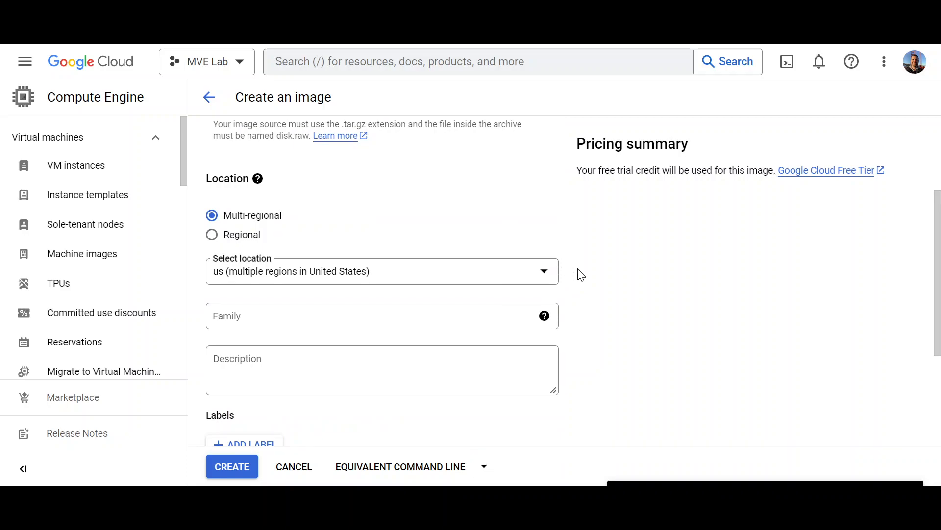
scroll(581, 274, down, 2)
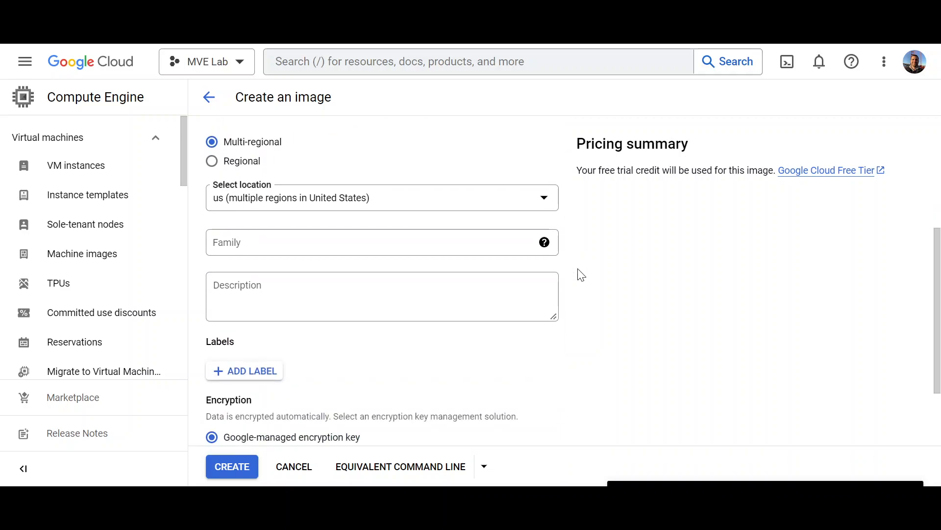
scroll(581, 275, down, 2)
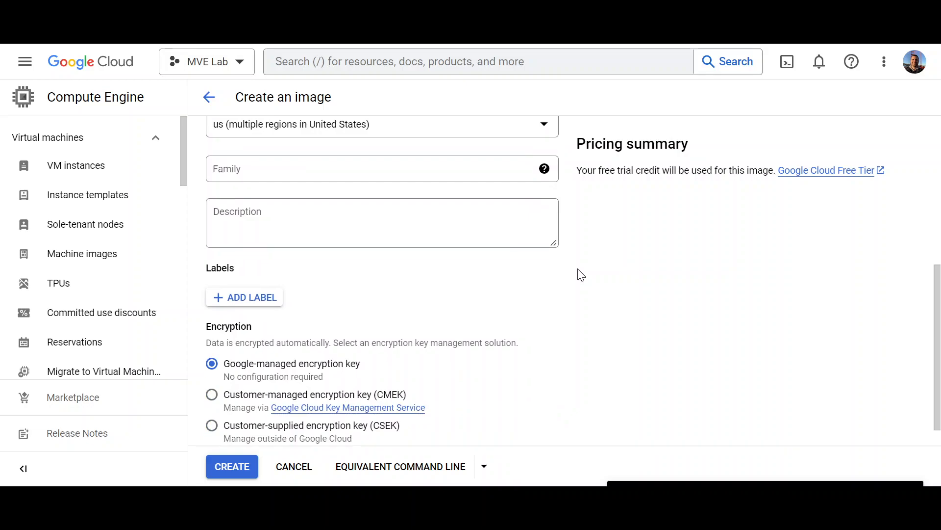
scroll(581, 274, down, 1)
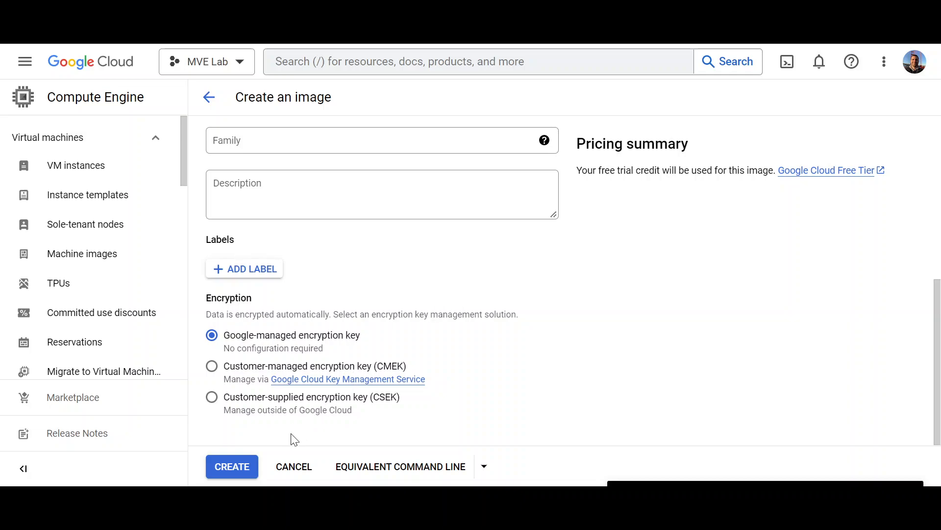
click(232, 466)
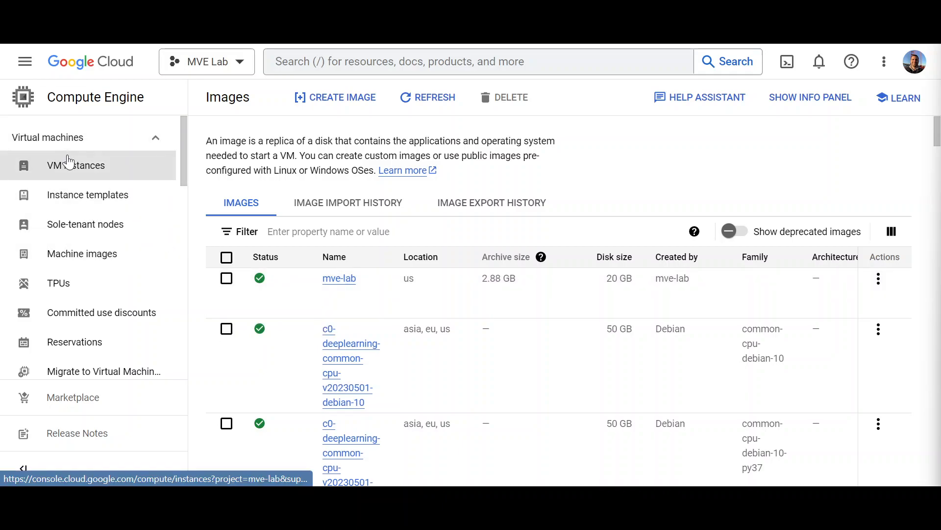
Step: From Compute Engine VM instances, start a new instance and rename it mve-lab
click(22, 69)
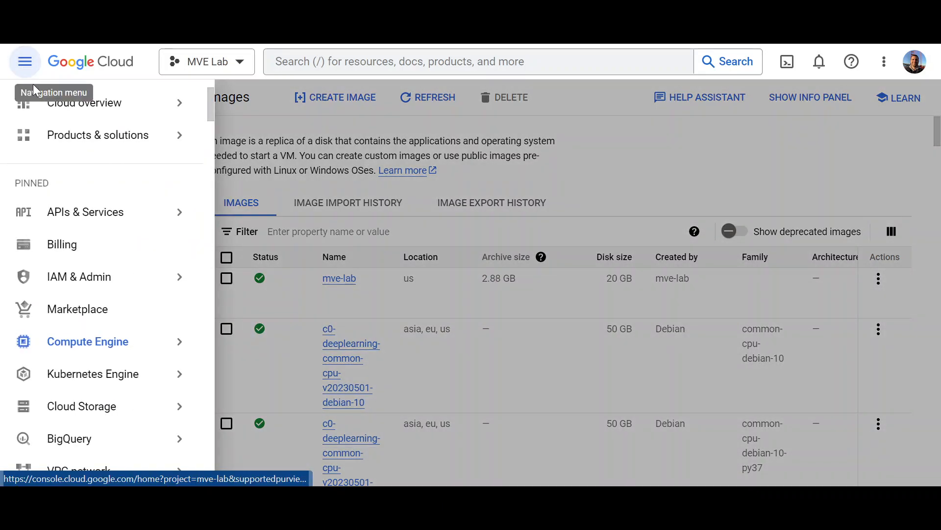
mouse_move(148, 346)
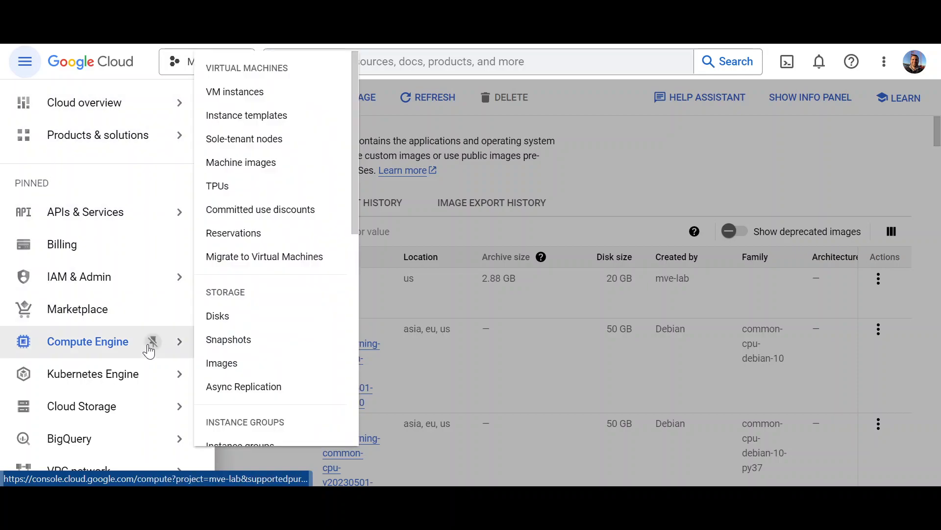
click(227, 96)
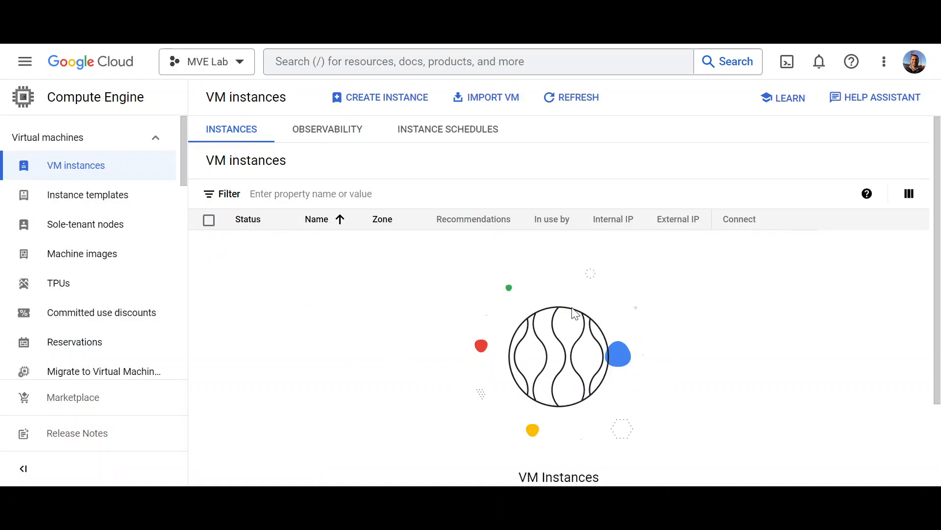
click(394, 100)
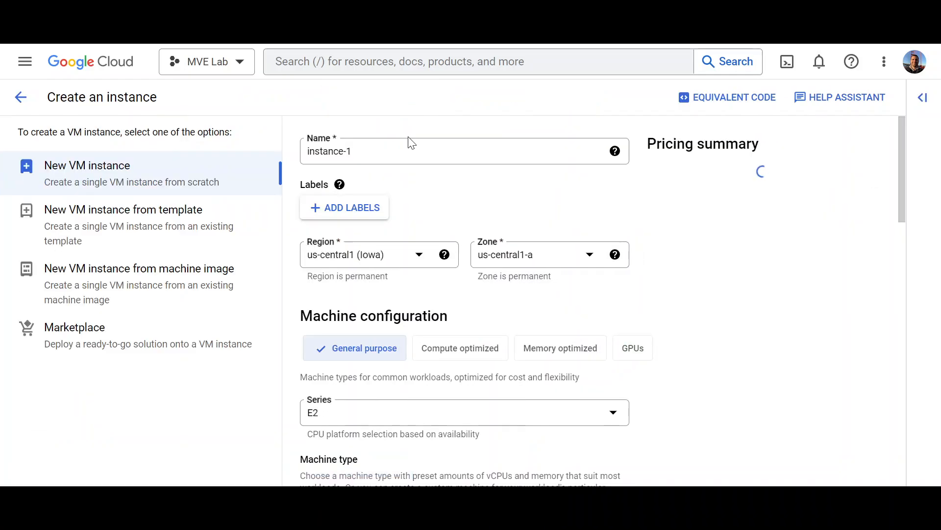
triple_click(412, 151)
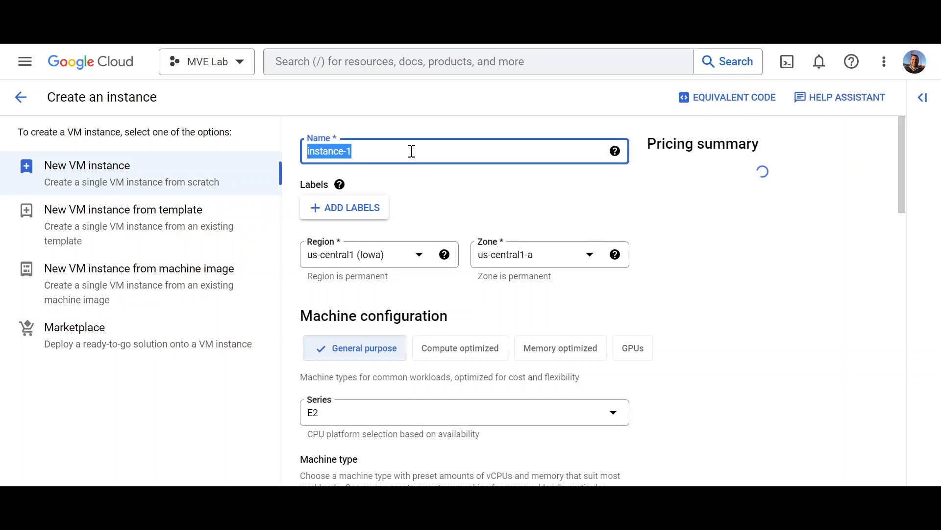
text(mve-lab)
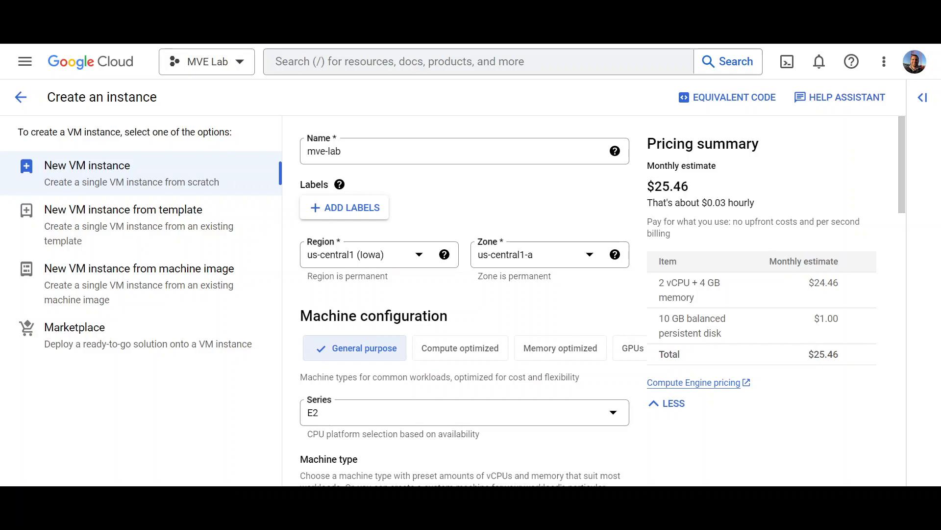
Step: Keep us-central1 (Iowa) as the region and switch the machine series to N2
click(418, 254)
scroll(420, 330, down, 5)
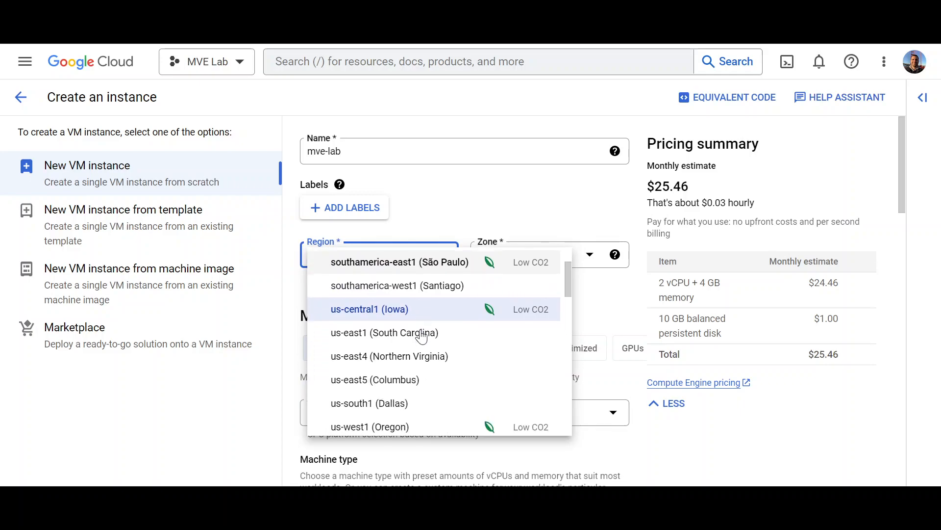
scroll(421, 336, down, 3)
scroll(422, 323, up, 7)
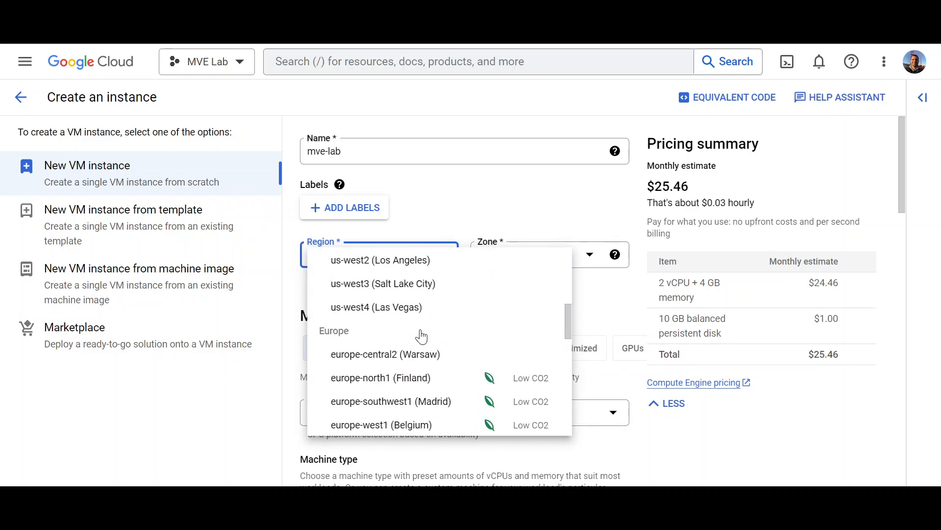
click(598, 296)
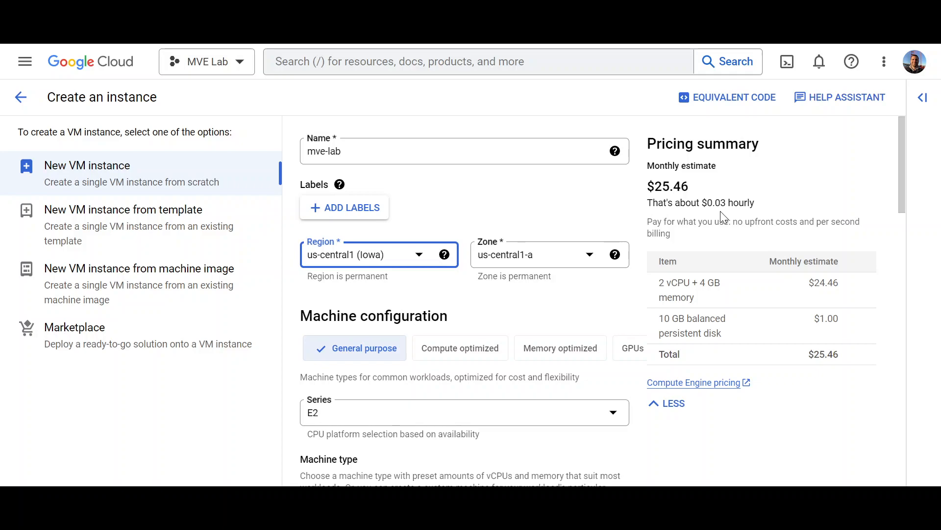
scroll(547, 292, down, 1)
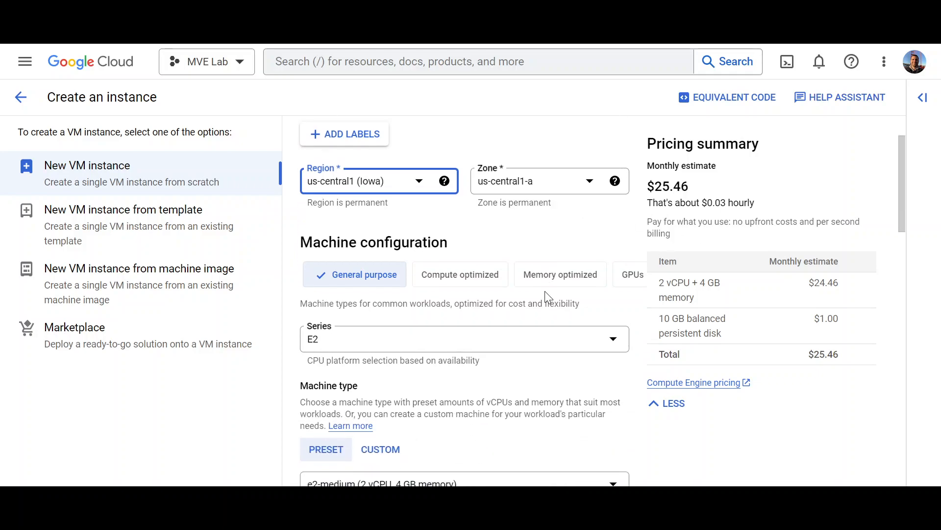
click(611, 349)
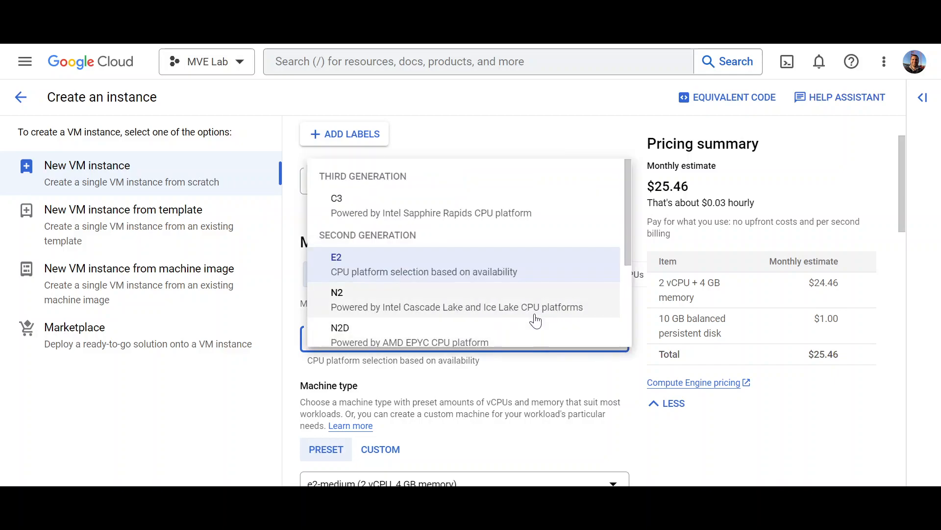
click(504, 300)
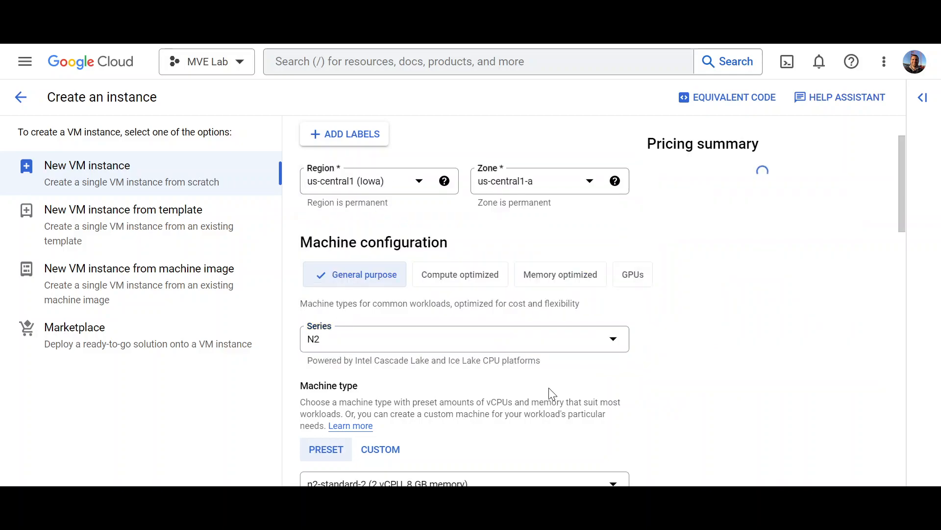
Step: Open the Boot disk change panel to replace the default Debian image
scroll(564, 376, down, 2)
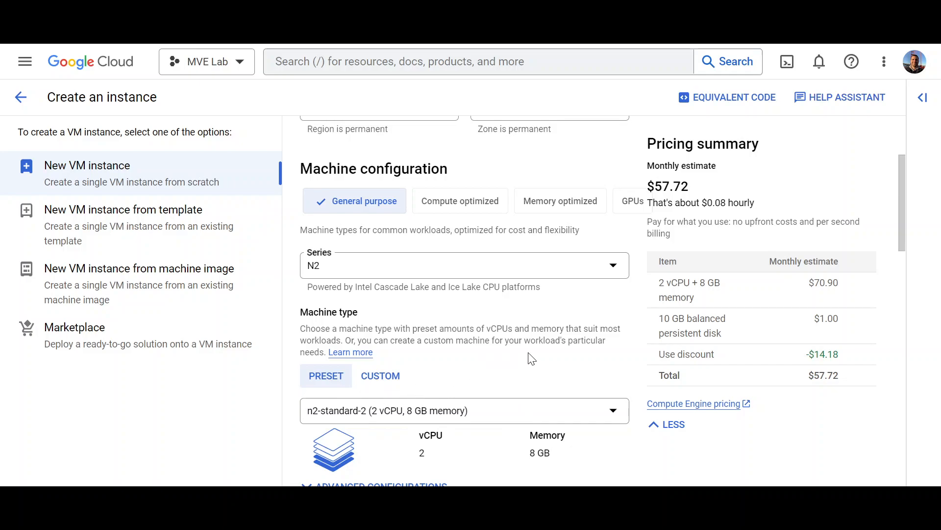
scroll(532, 359, up, 2)
scroll(532, 359, up, 2)
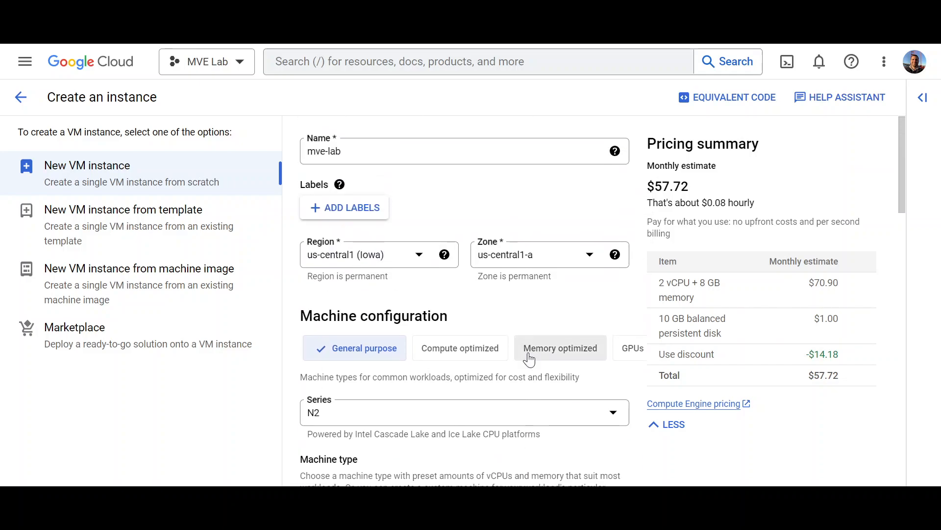
scroll(529, 359, down, 10)
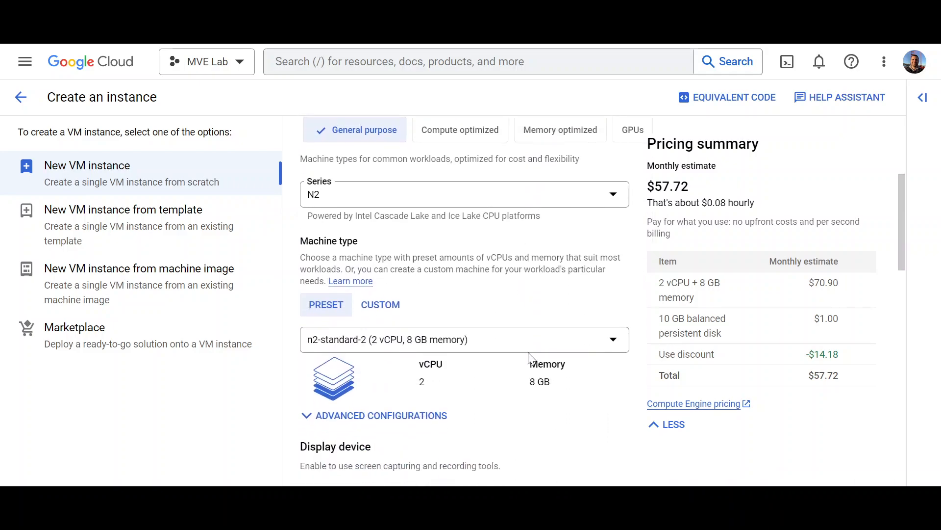
scroll(532, 359, down, 5)
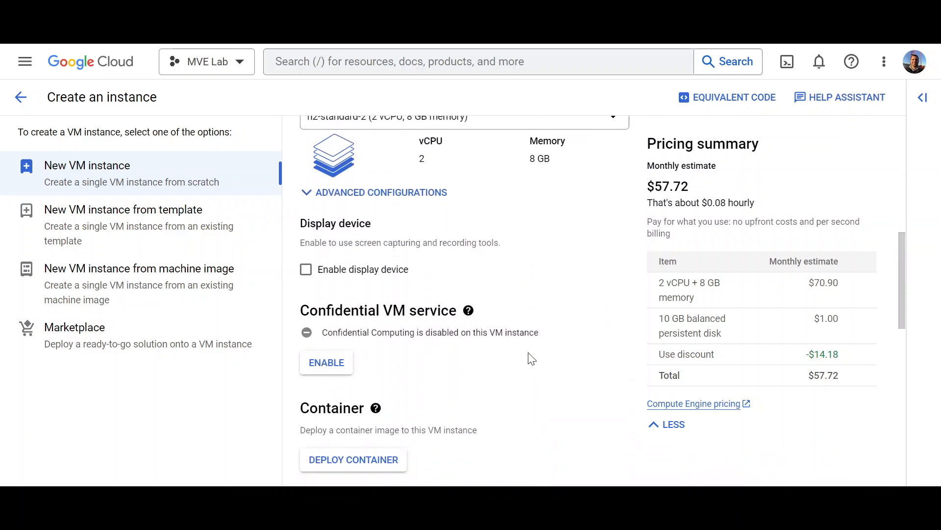
scroll(532, 359, down, 1)
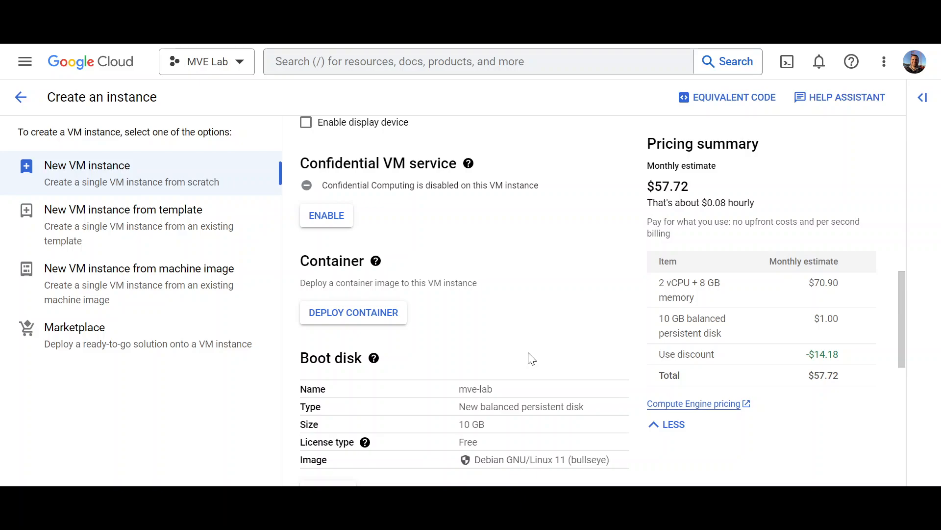
scroll(532, 359, down, 2)
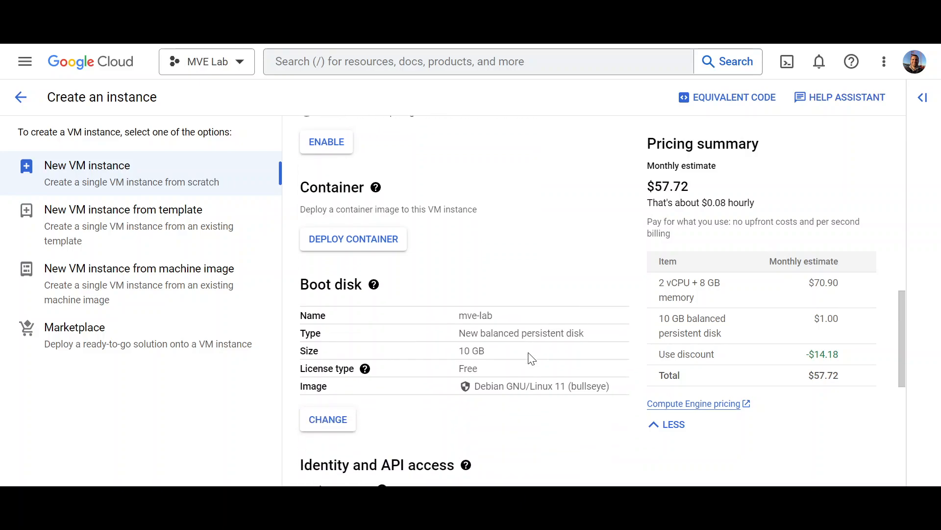
scroll(532, 359, down, 2)
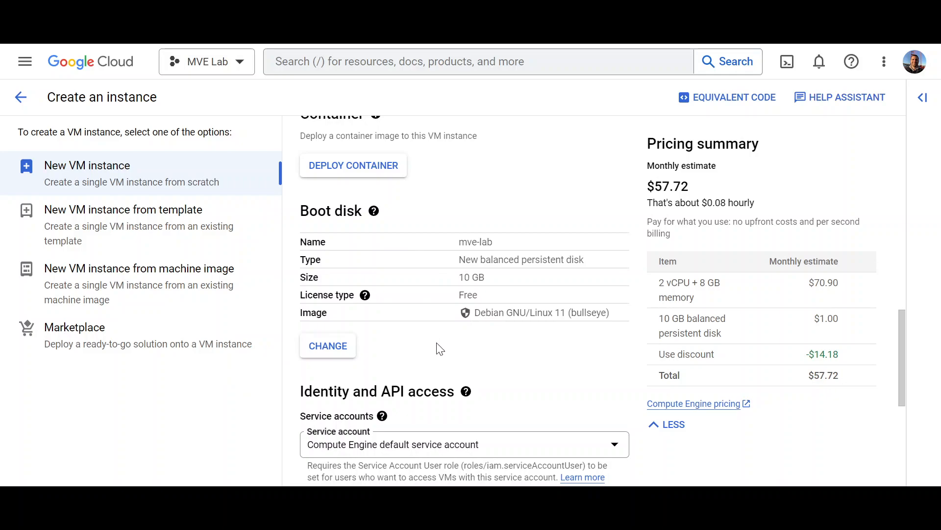
click(345, 347)
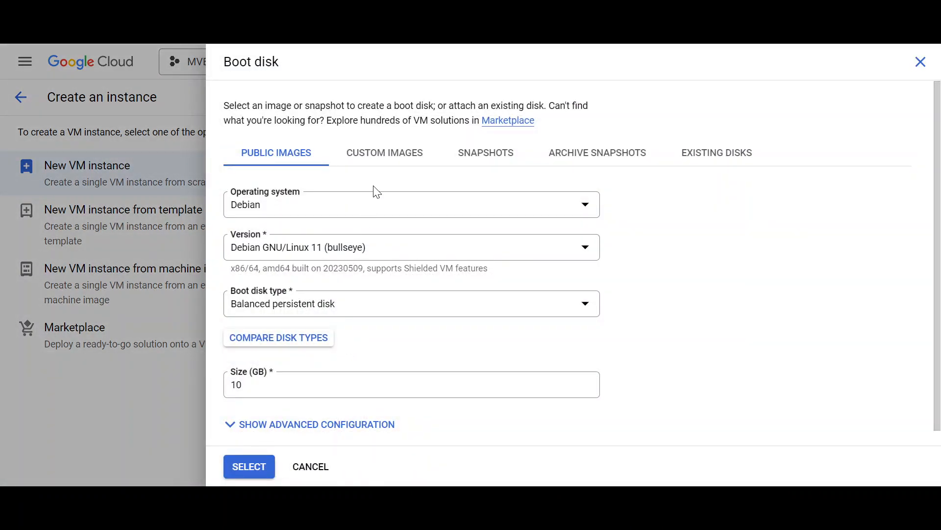
Step: Under Custom Images with advanced configuration shown, pick the mve-lab image for the boot disk
click(395, 164)
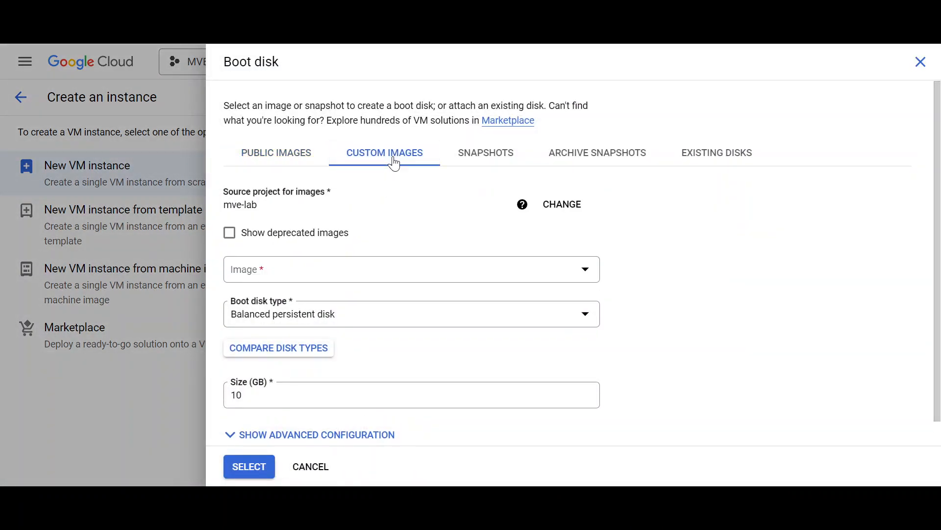
scroll(467, 270, down, 1)
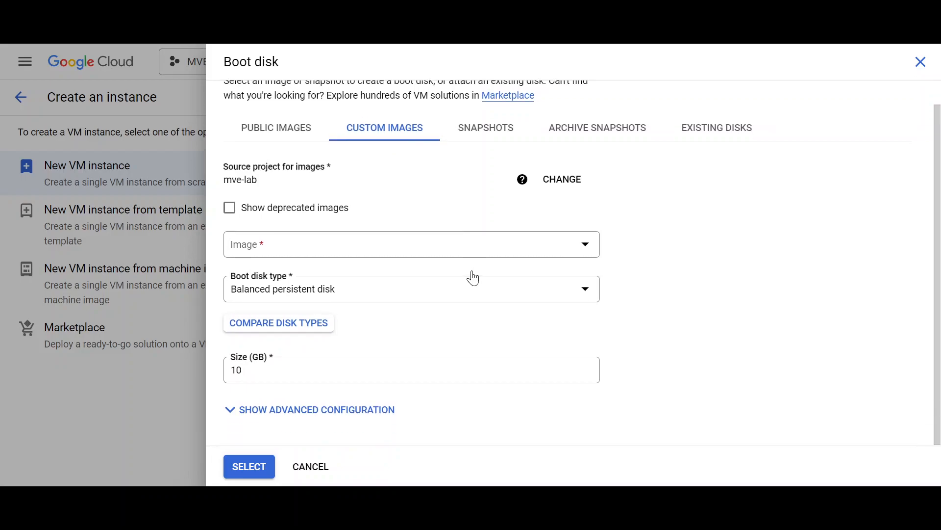
click(393, 410)
scroll(431, 388, down, 9)
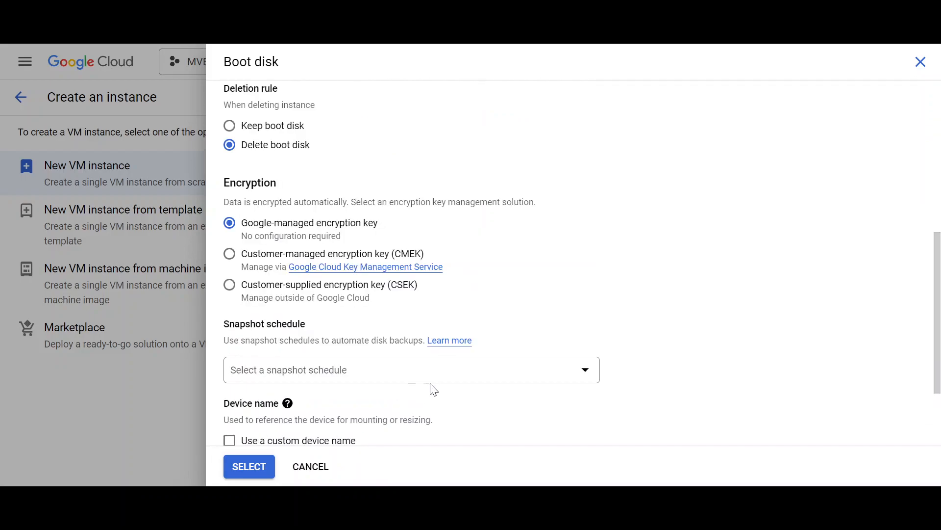
scroll(441, 380, up, 2)
scroll(448, 373, up, 4)
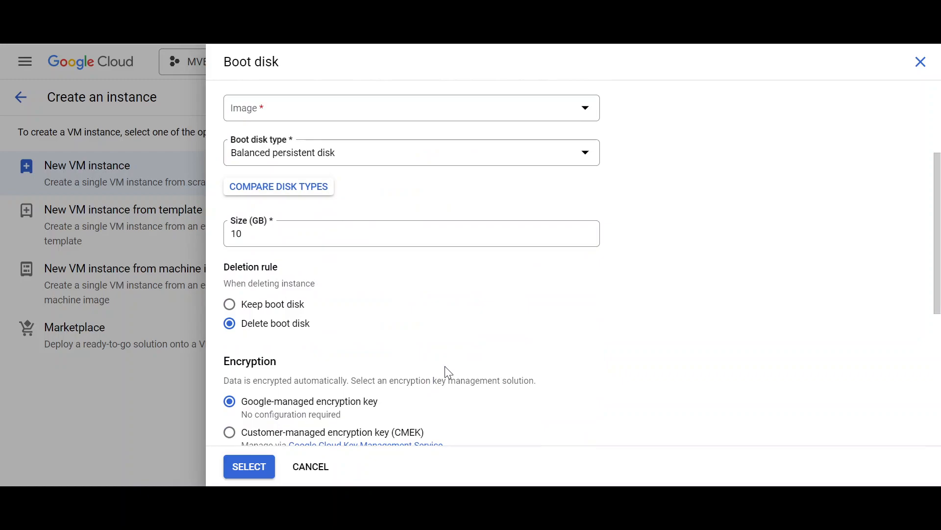
scroll(449, 373, up, 3)
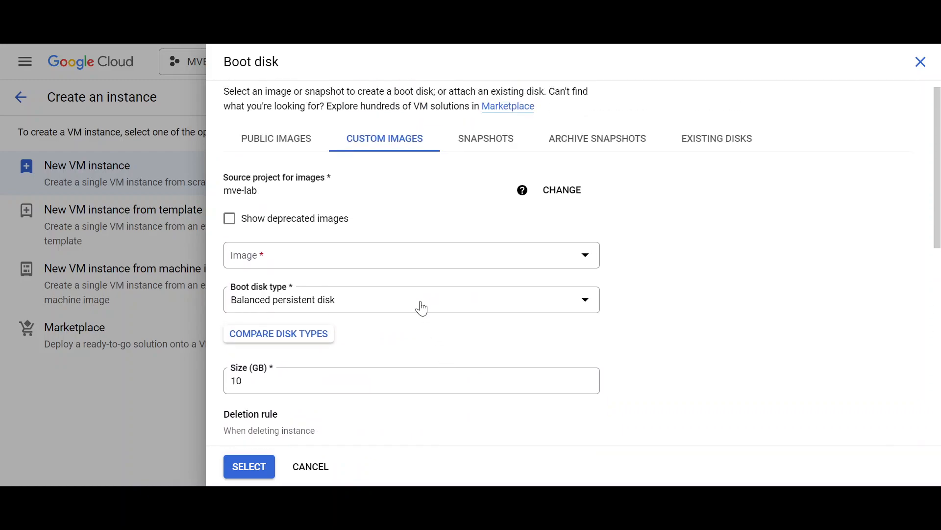
scroll(422, 308, down, 2)
click(590, 181)
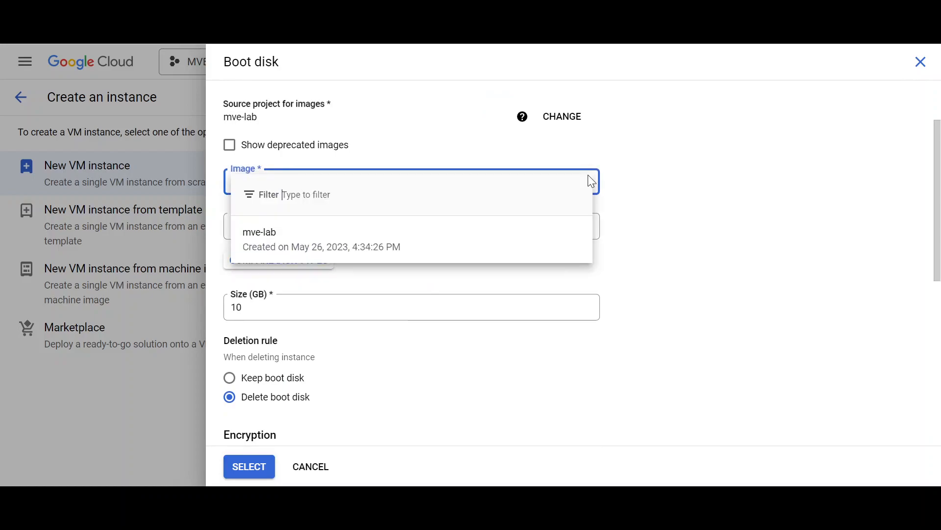
click(312, 250)
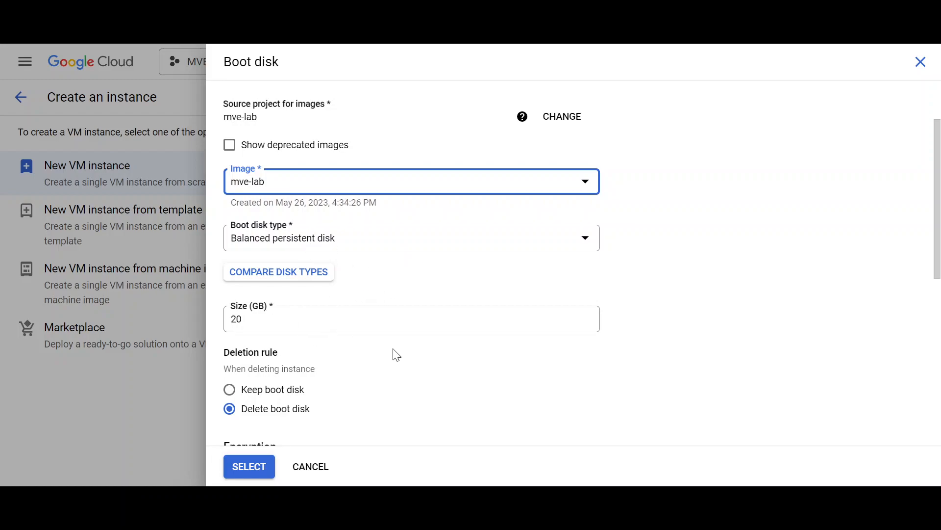
scroll(397, 355, down, 5)
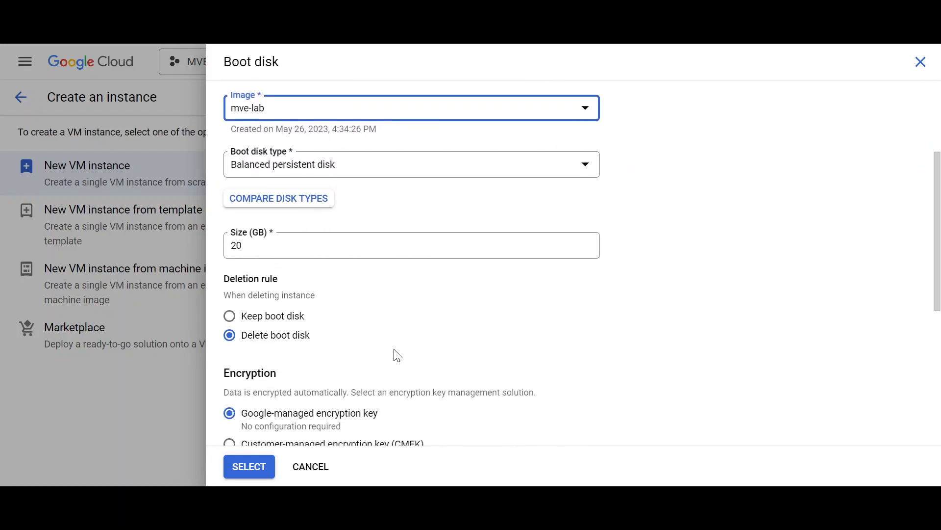
scroll(397, 355, down, 2)
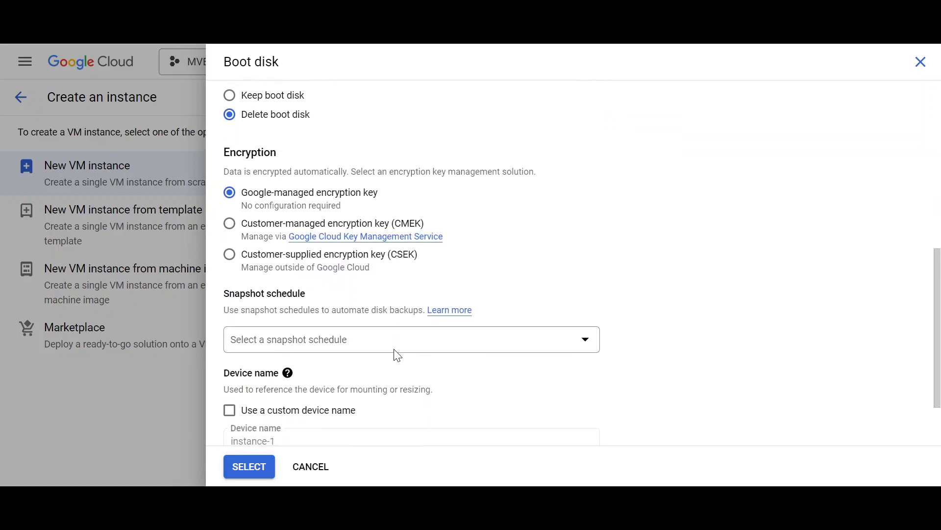
scroll(397, 355, down, 2)
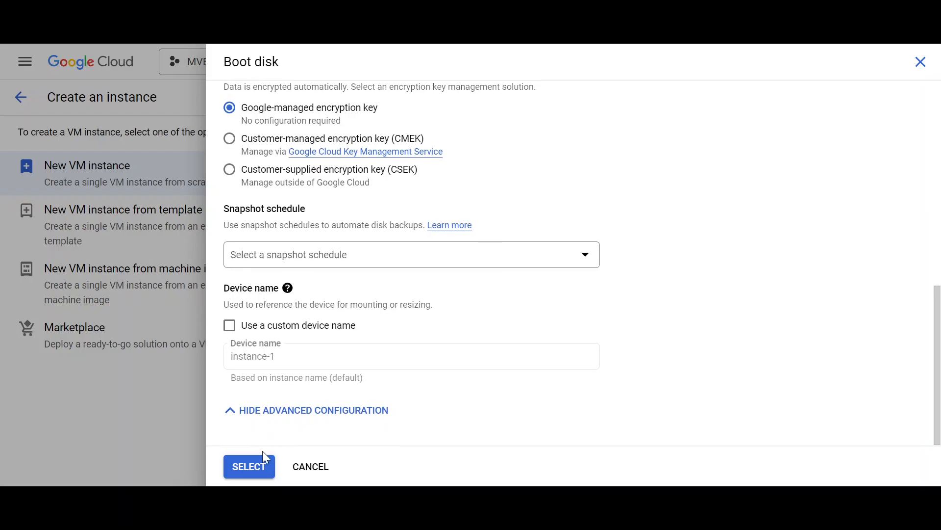
Step: Apply the mve-lab boot disk and verify the 20 GB size in the summary
click(260, 470)
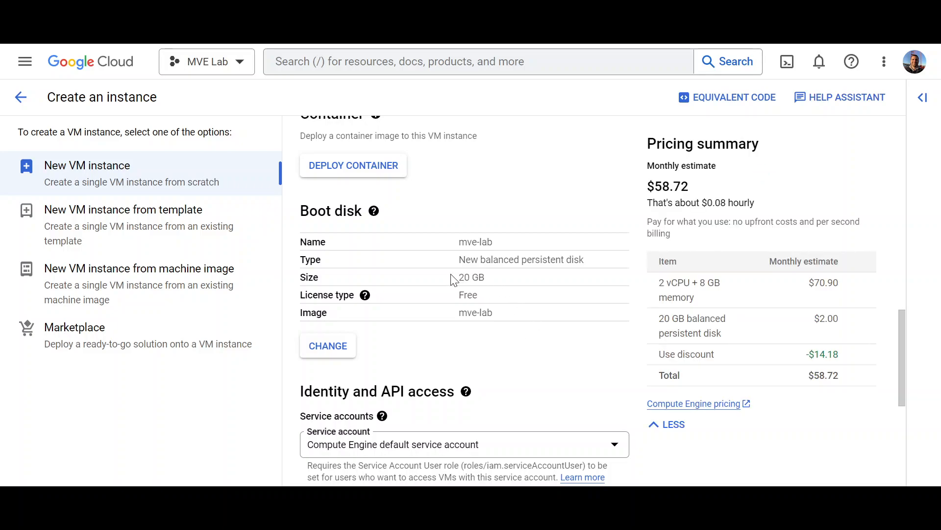
double_click(465, 277)
click(511, 282)
scroll(512, 338, down, 3)
scroll(514, 339, down, 3)
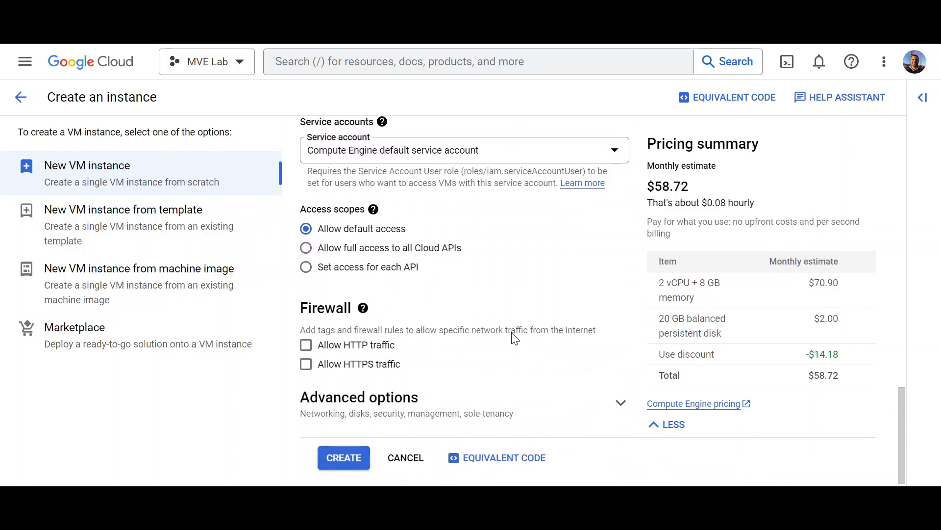
scroll(513, 334, down, 1)
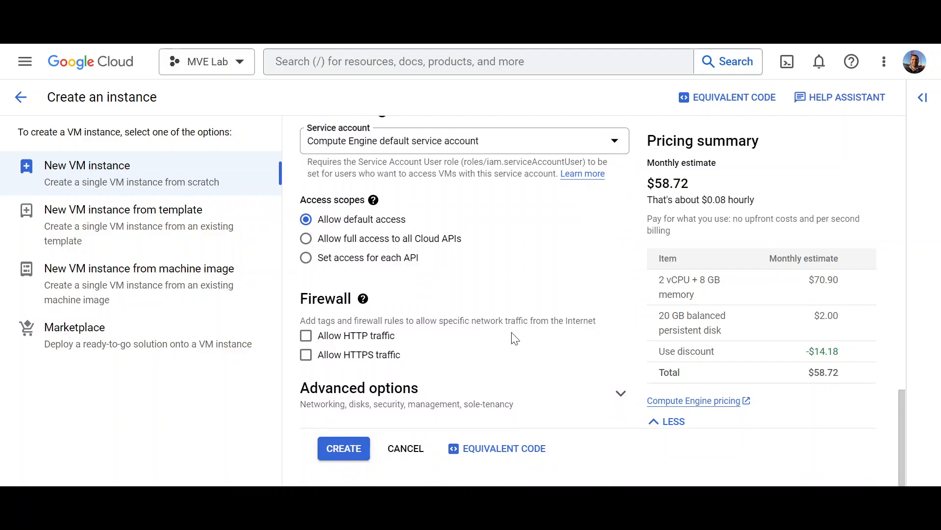
Step: Allow HTTP and HTTPS traffic in the firewall and create the instance
click(306, 336)
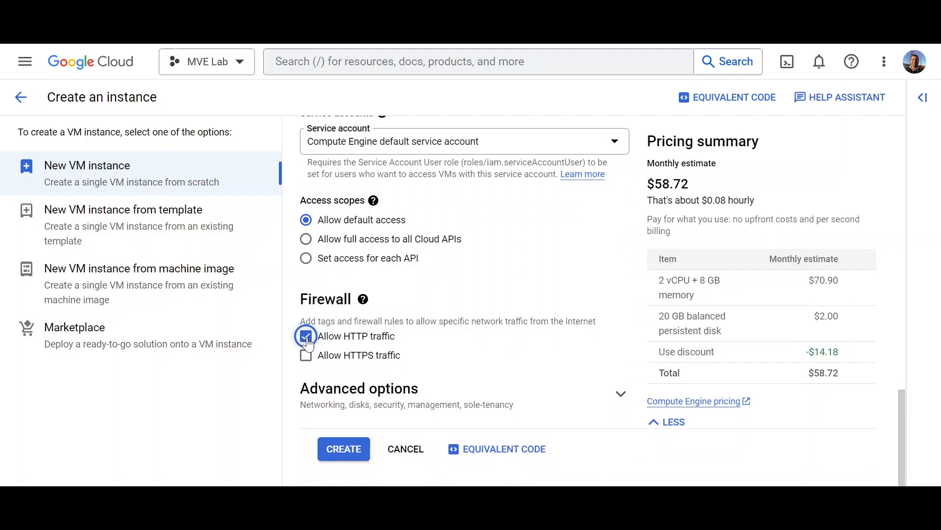
click(306, 355)
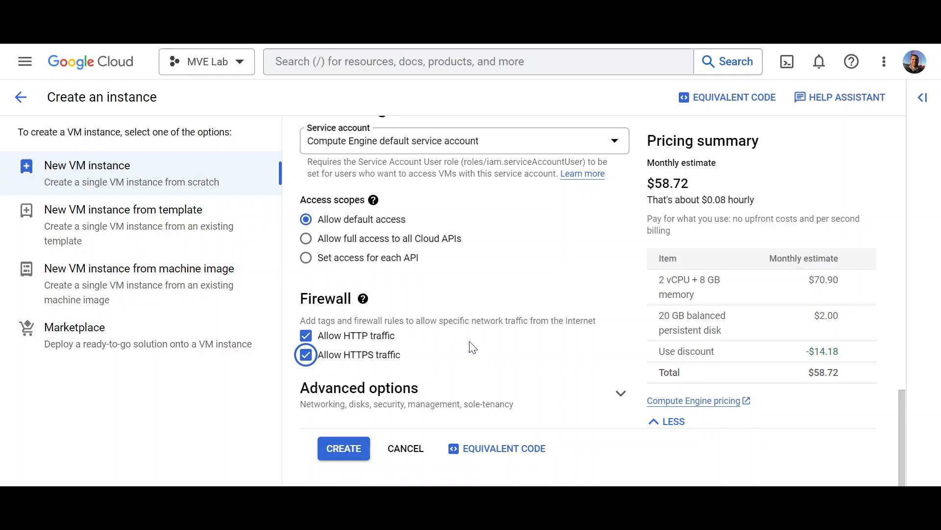
click(348, 444)
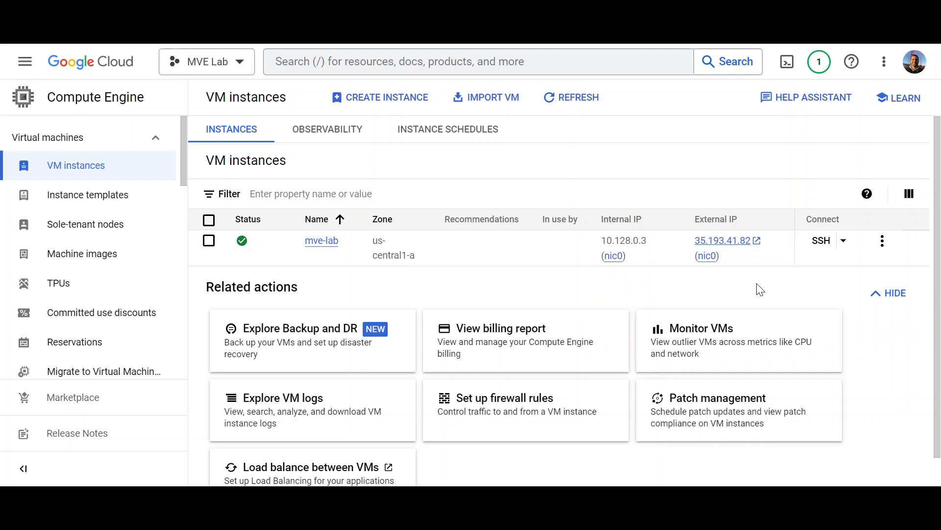
click(754, 242)
click(322, 241)
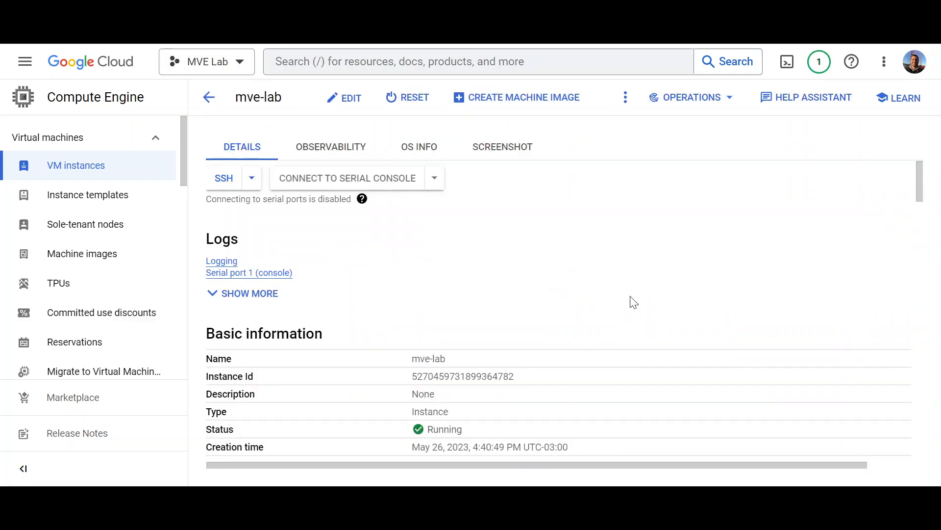
scroll(629, 301, down, 1)
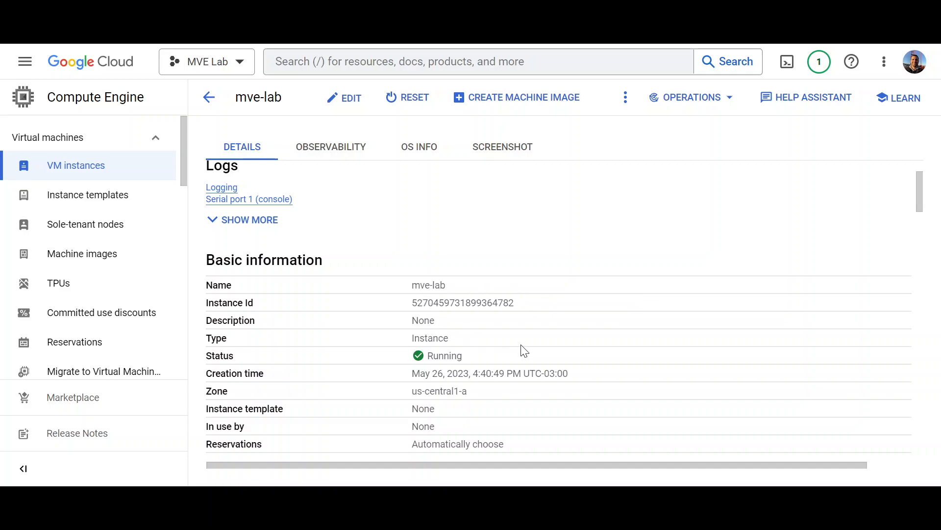
scroll(523, 351, down, 1)
scroll(509, 331, down, 1)
scroll(510, 331, down, 4)
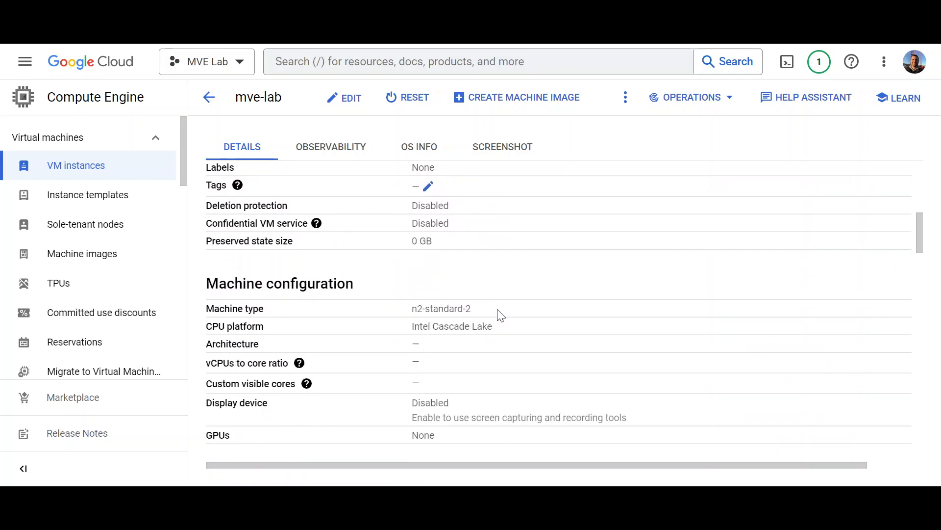
scroll(515, 335, down, 2)
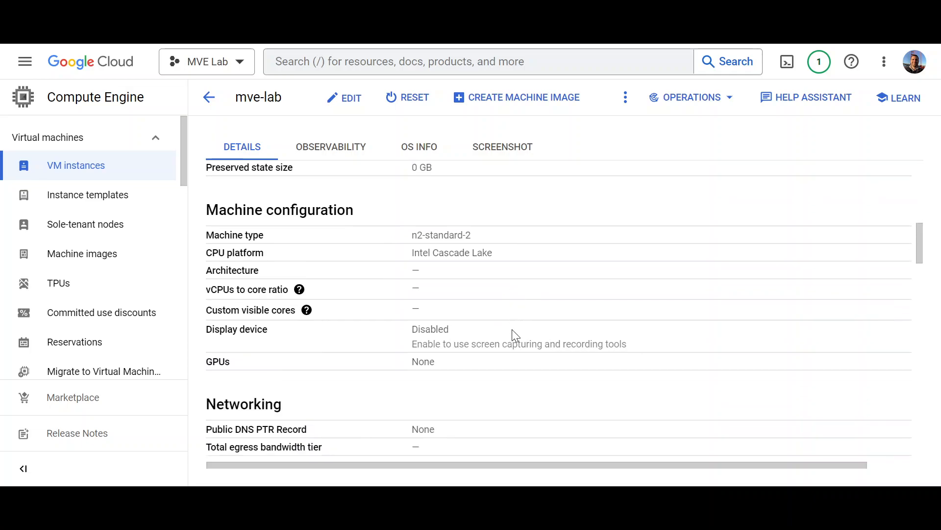
scroll(512, 330, down, 5)
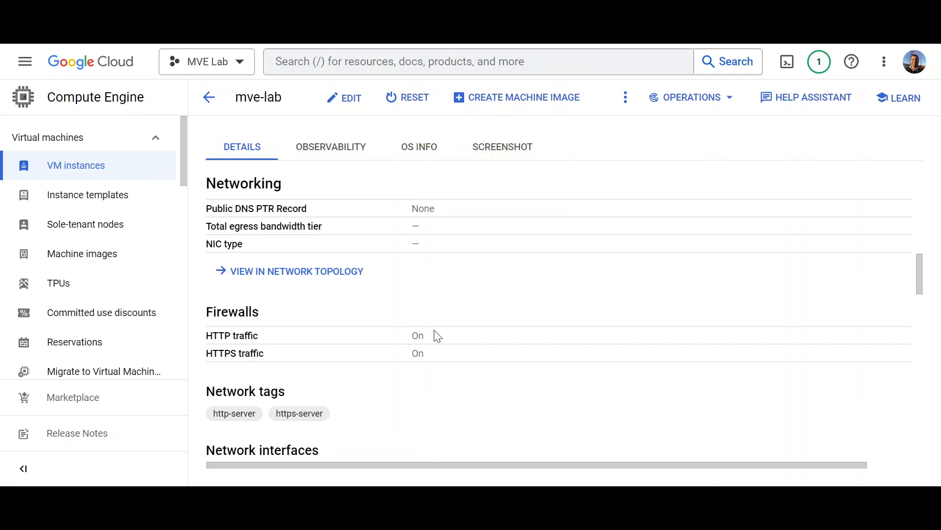
scroll(438, 337, down, 2)
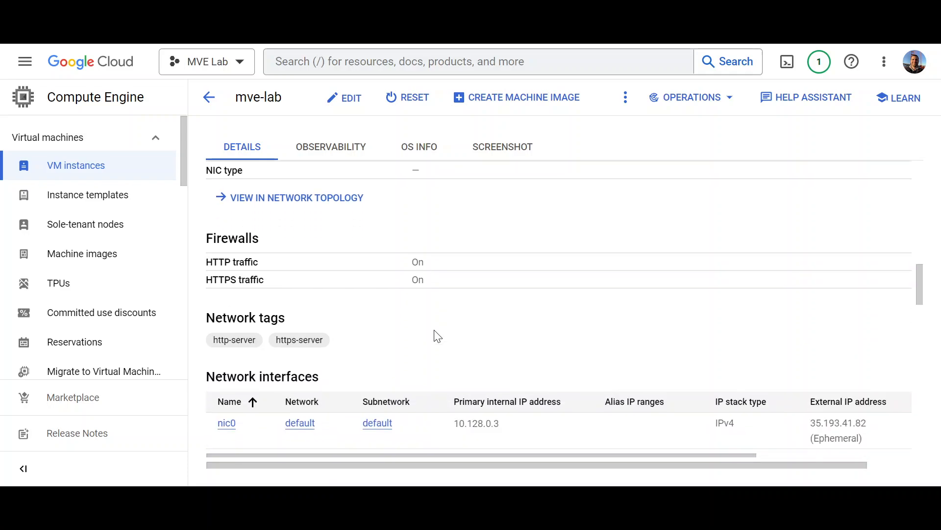
scroll(437, 336, down, 3)
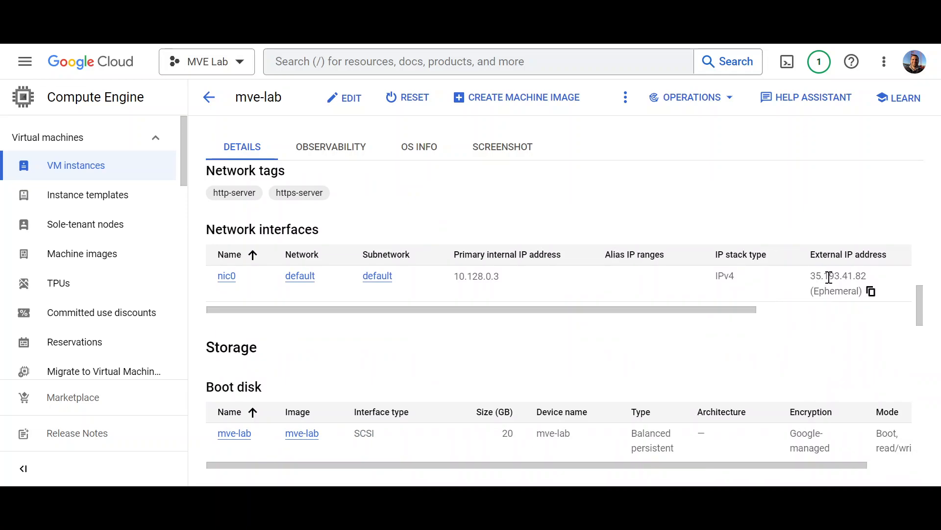
scroll(500, 334, down, 2)
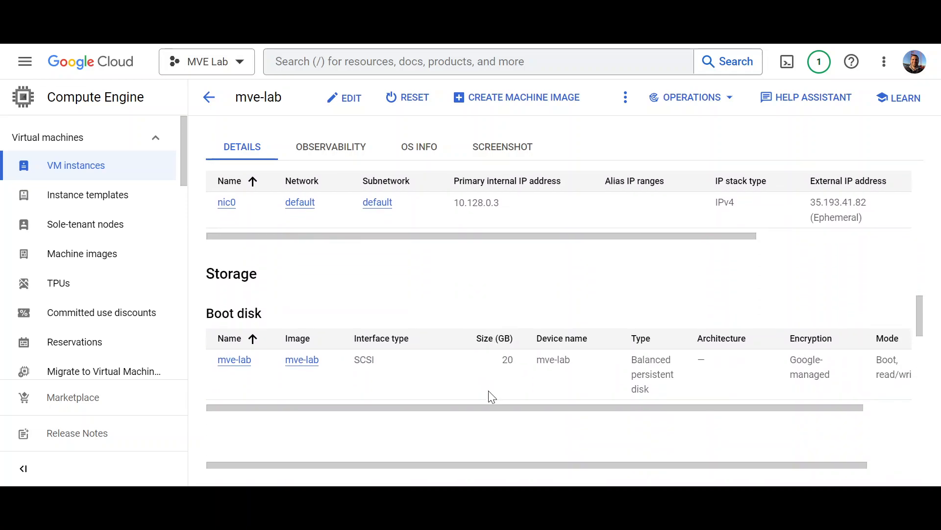
scroll(488, 366, up, 10)
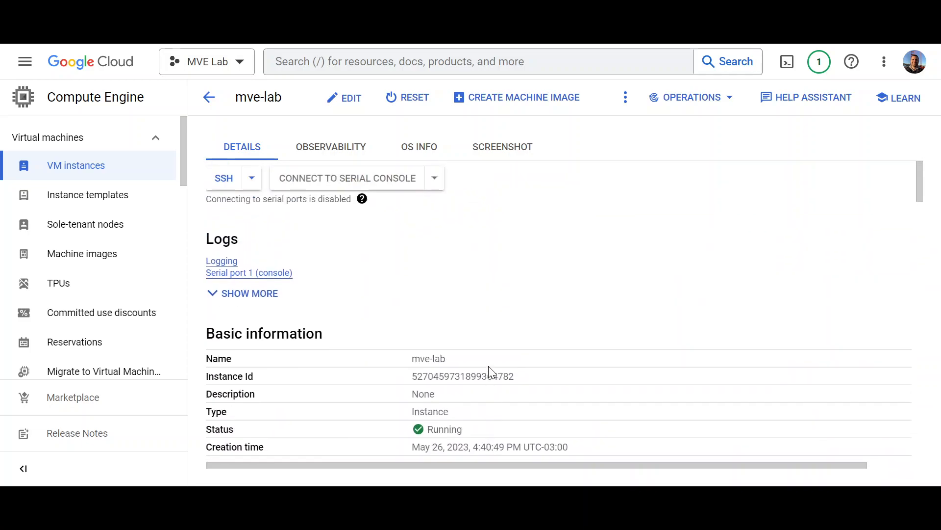
scroll(568, 295, down, 9)
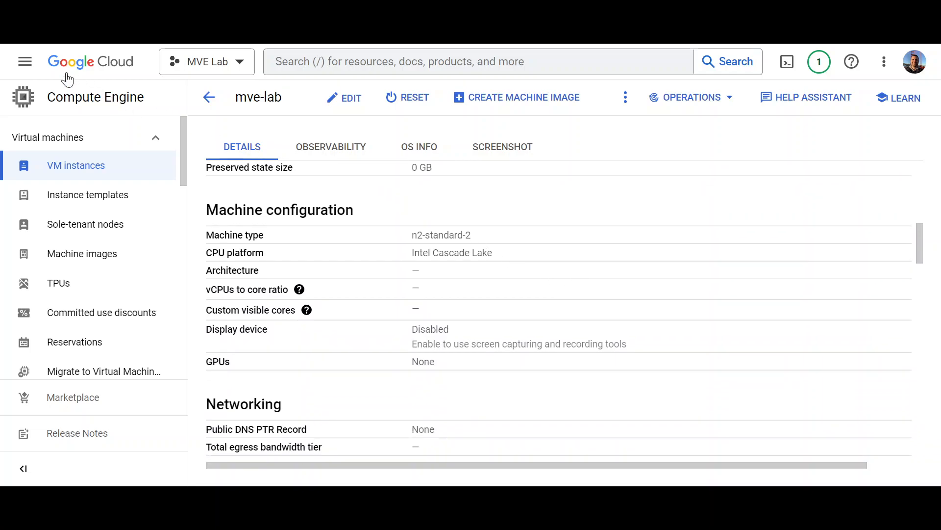
Step: Go to VPC network > Firewall and review the default-allow-http (tcp:80) and default-allow-https (tcp:443) rules
click(25, 62)
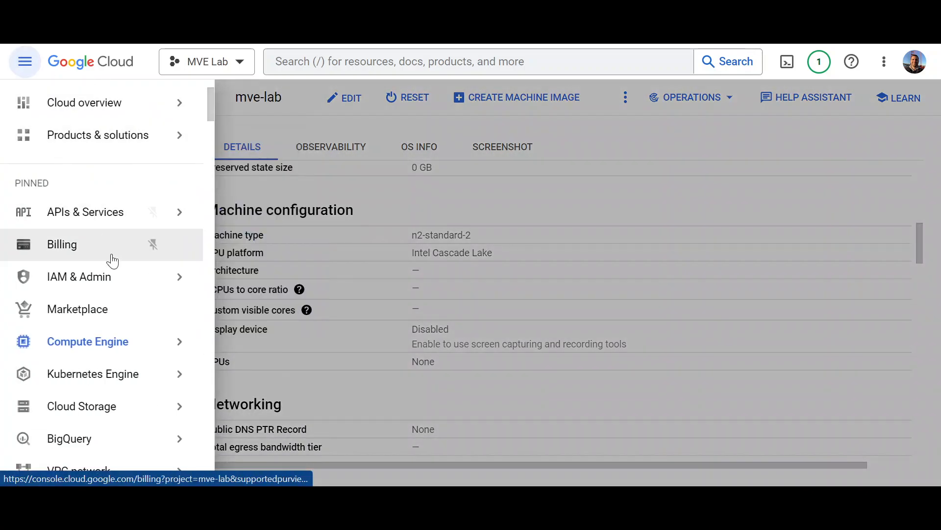
mouse_move(115, 347)
scroll(115, 349, down, 3)
mouse_move(120, 323)
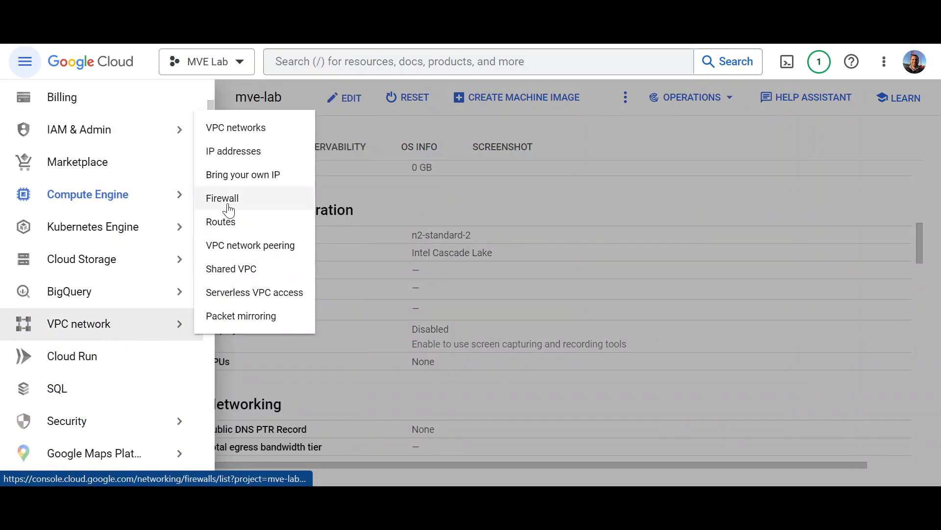
click(228, 201)
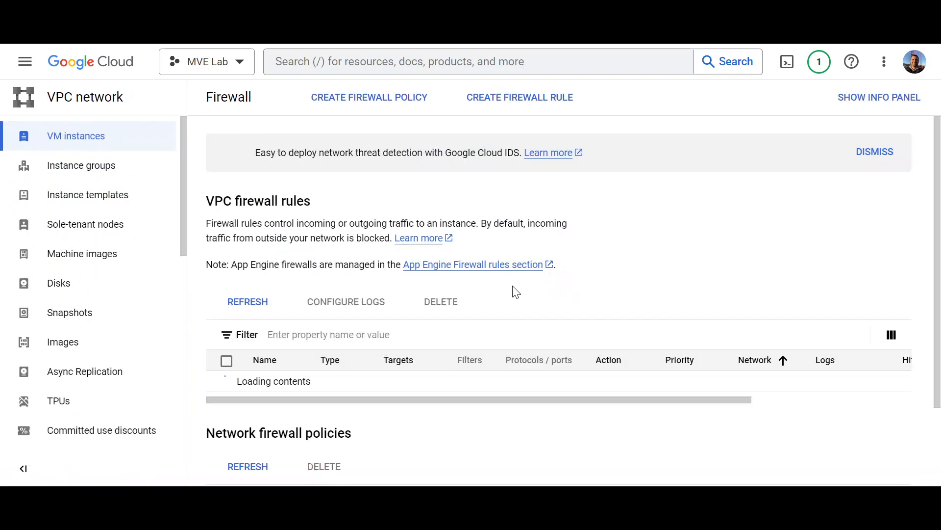
scroll(579, 299, down, 2)
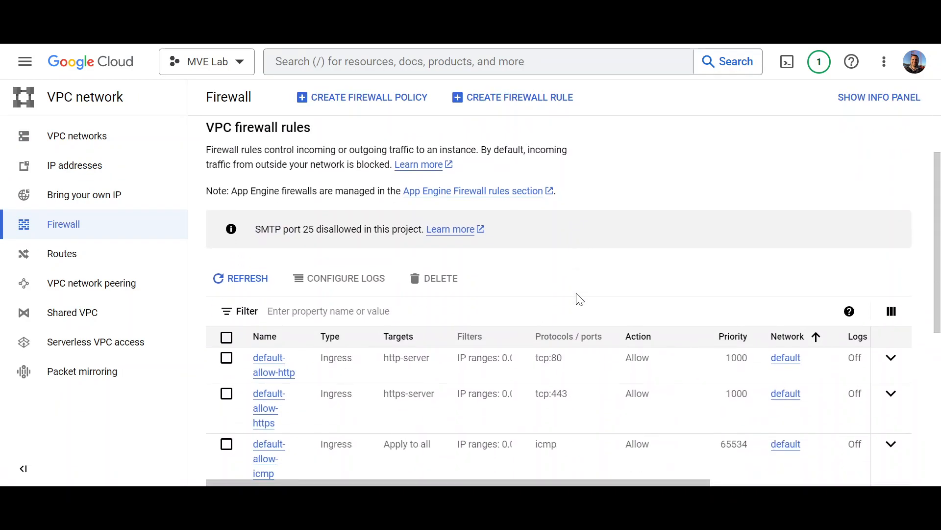
scroll(579, 299, down, 2)
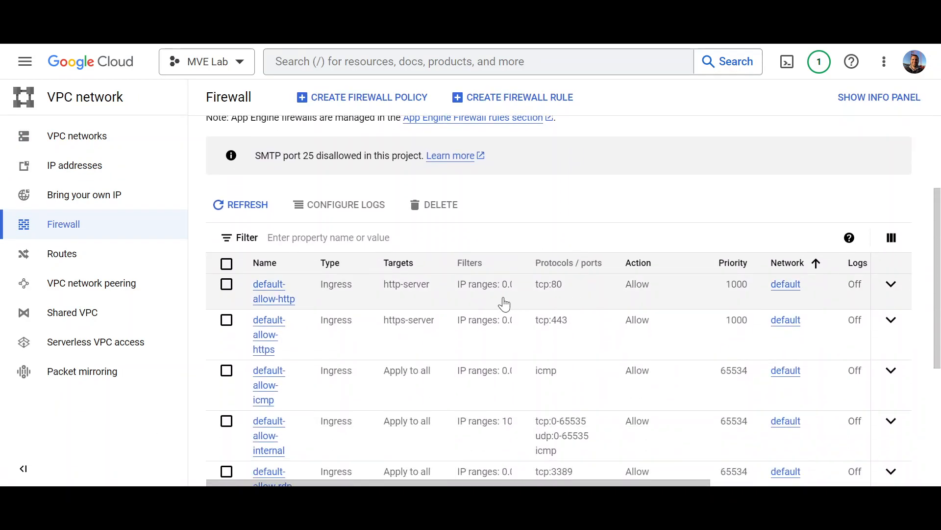
scroll(505, 302, down, 2)
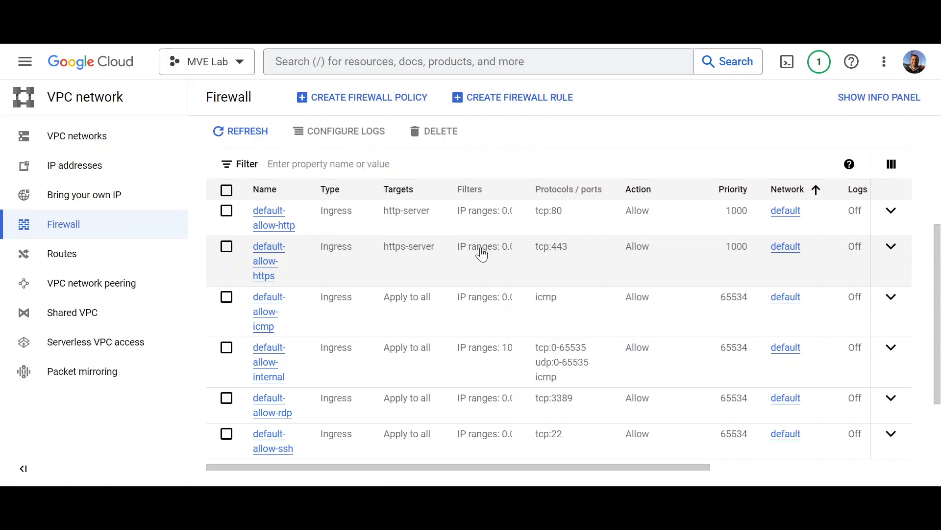
scroll(481, 253, up, 2)
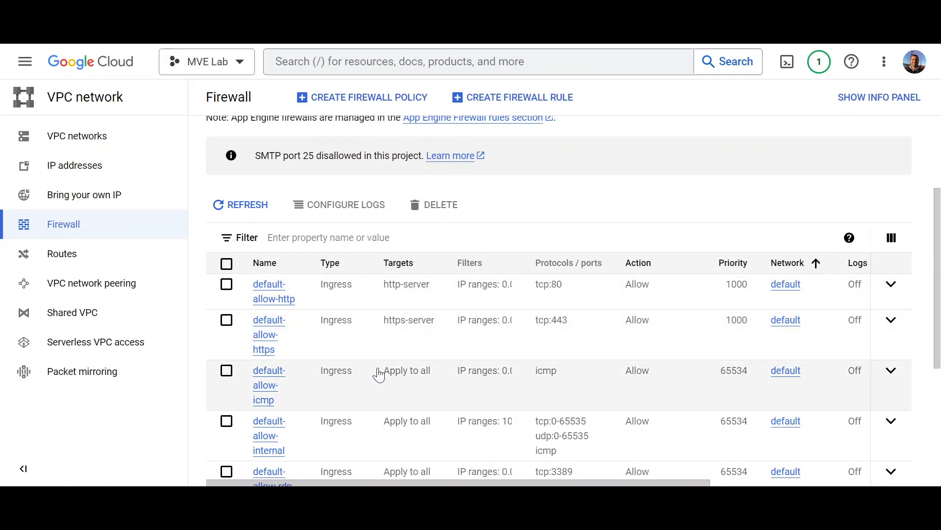
scroll(435, 235, up, 3)
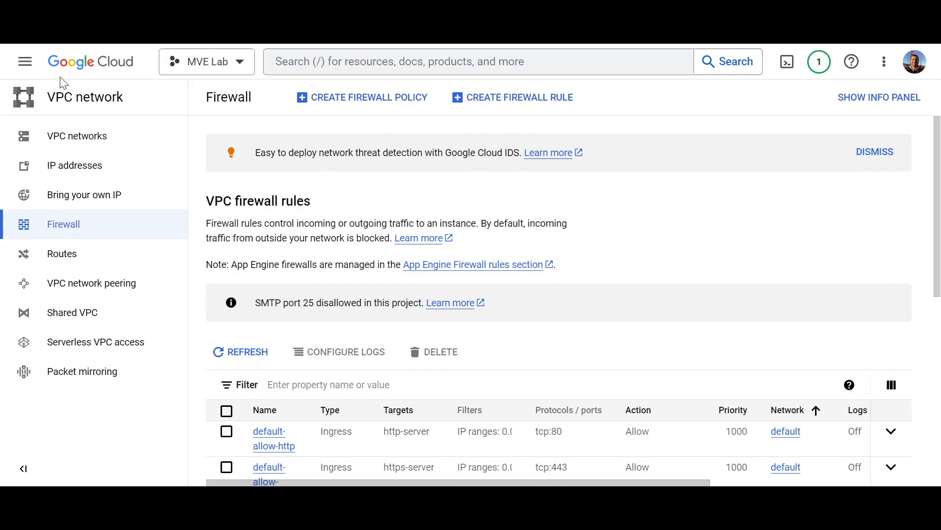
Step: Return to VM instances, open external IP 35.193.41.82, and expand the certificate warning's advanced details
click(25, 61)
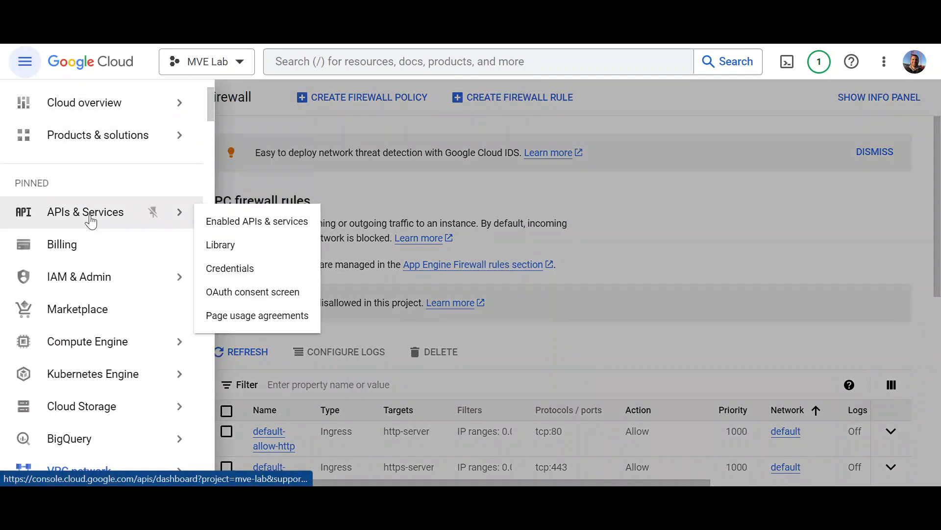
mouse_move(156, 343)
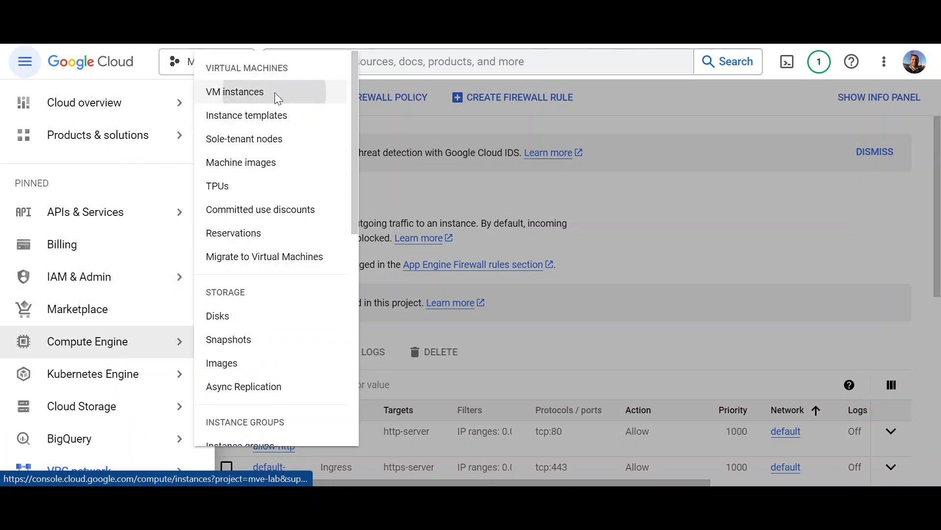
click(235, 92)
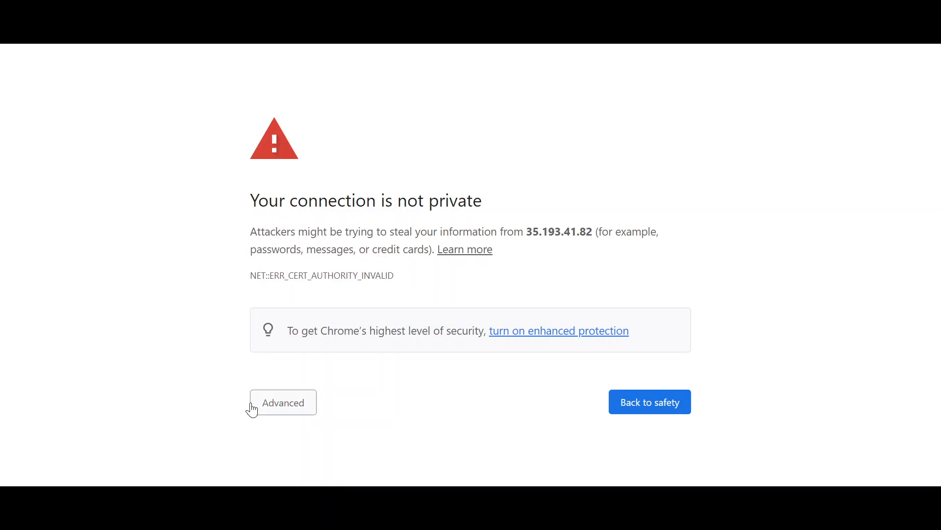
click(265, 409)
scroll(267, 411, down, 1)
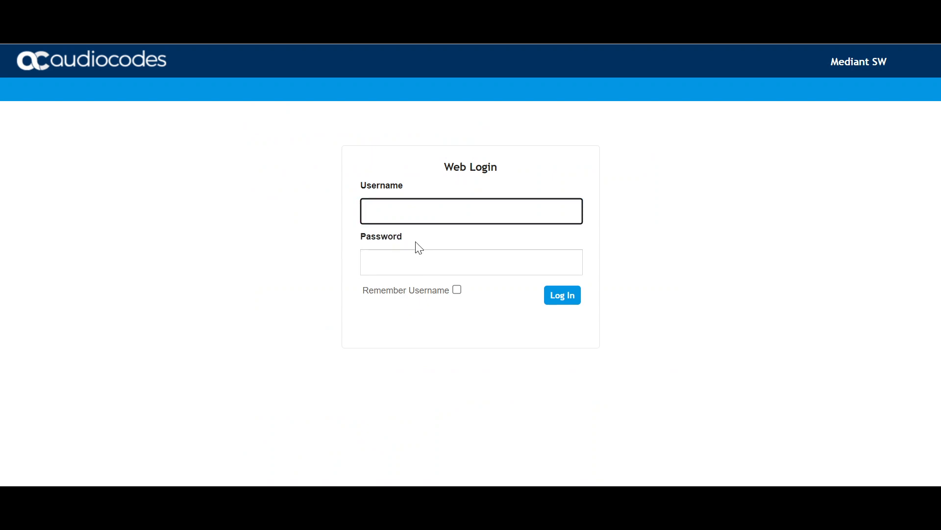
Step: Log in to the Mediant SW web UI as the Admin user with the account password
click(422, 217)
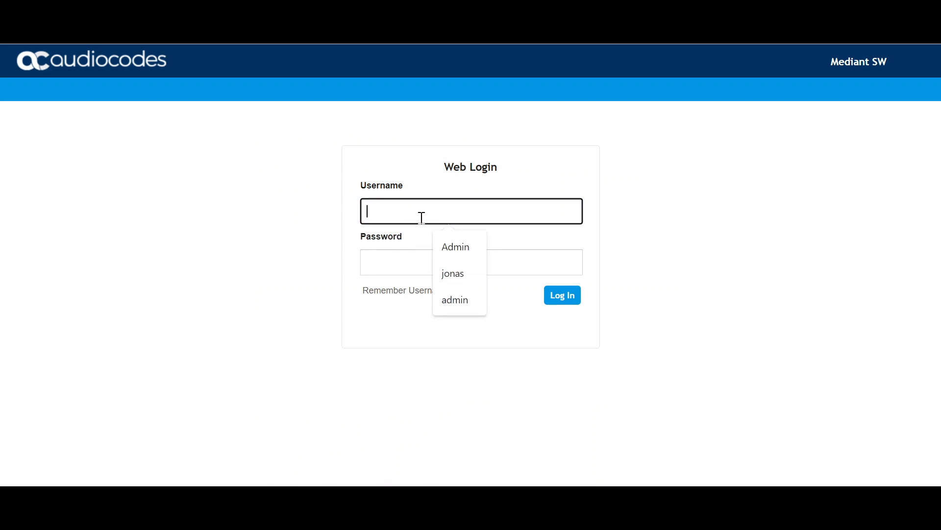
text(Admin)
key(Tab)
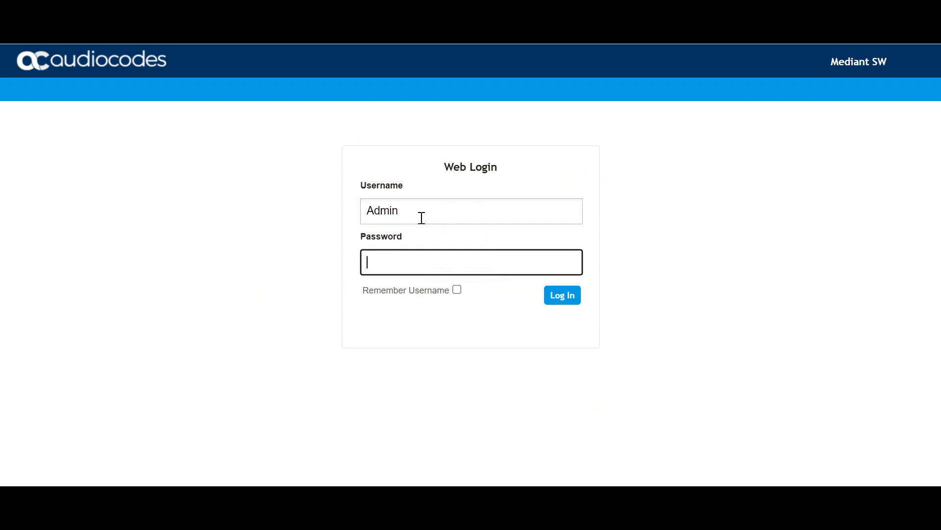
key(Return)
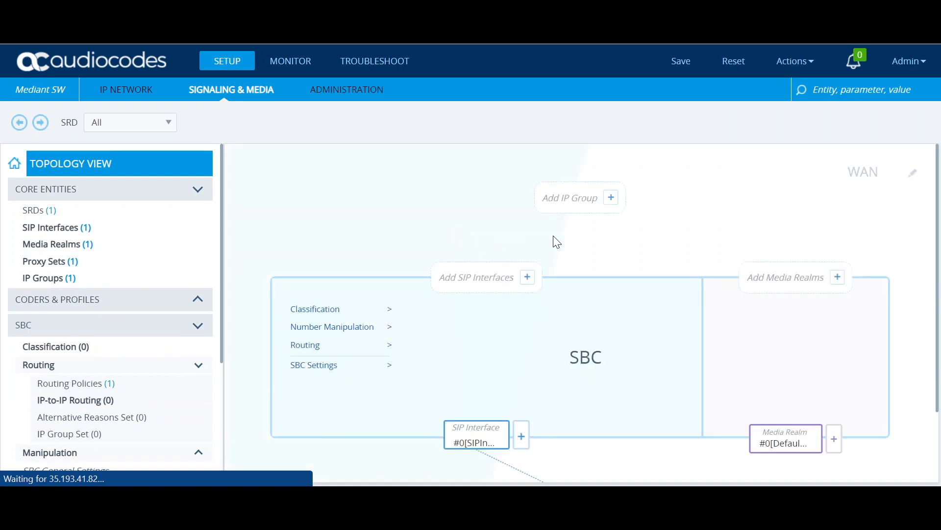
Step: Navigate IP NETWORK > IP Interfaces > NAT Translation to show the NAT translation table
scroll(599, 283, up, 3)
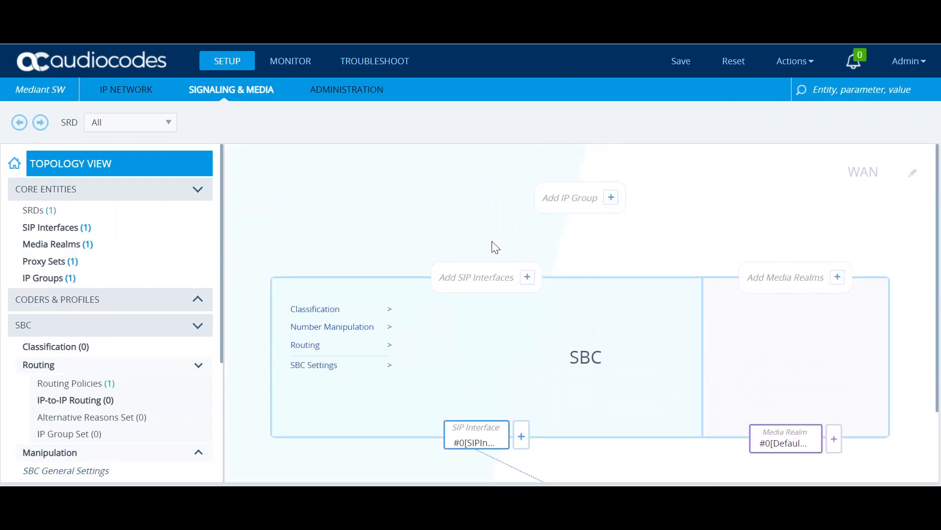
click(137, 94)
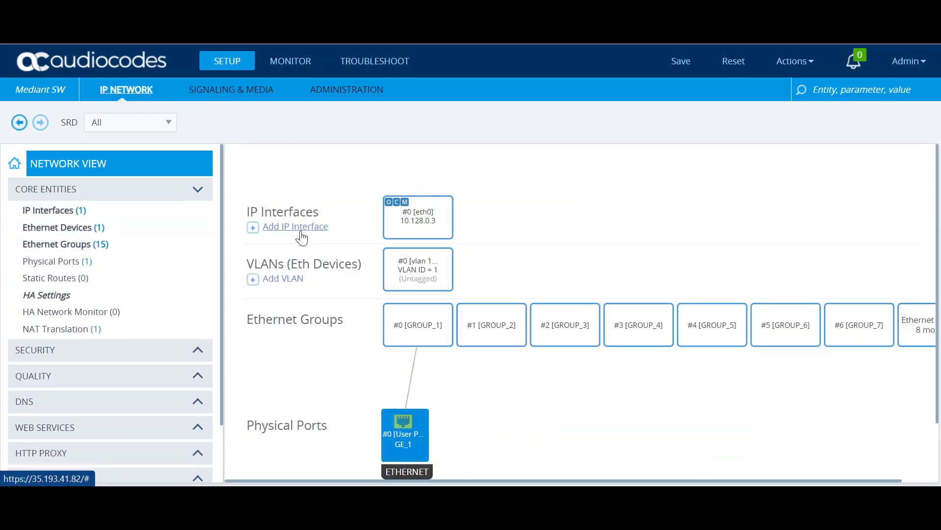
click(117, 210)
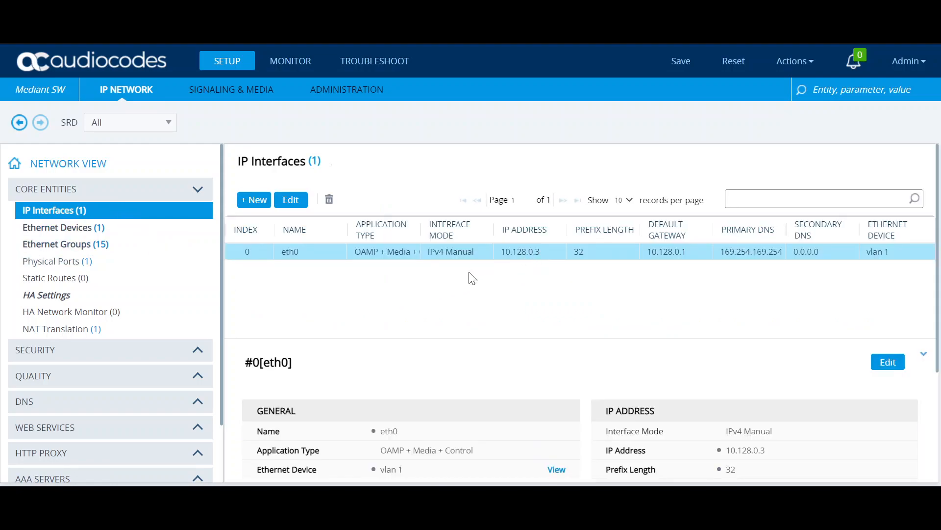
click(104, 330)
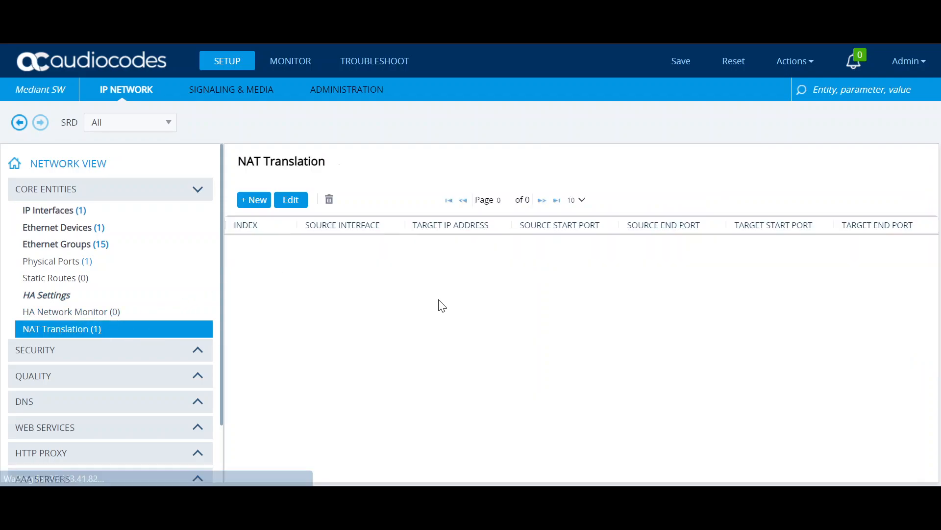